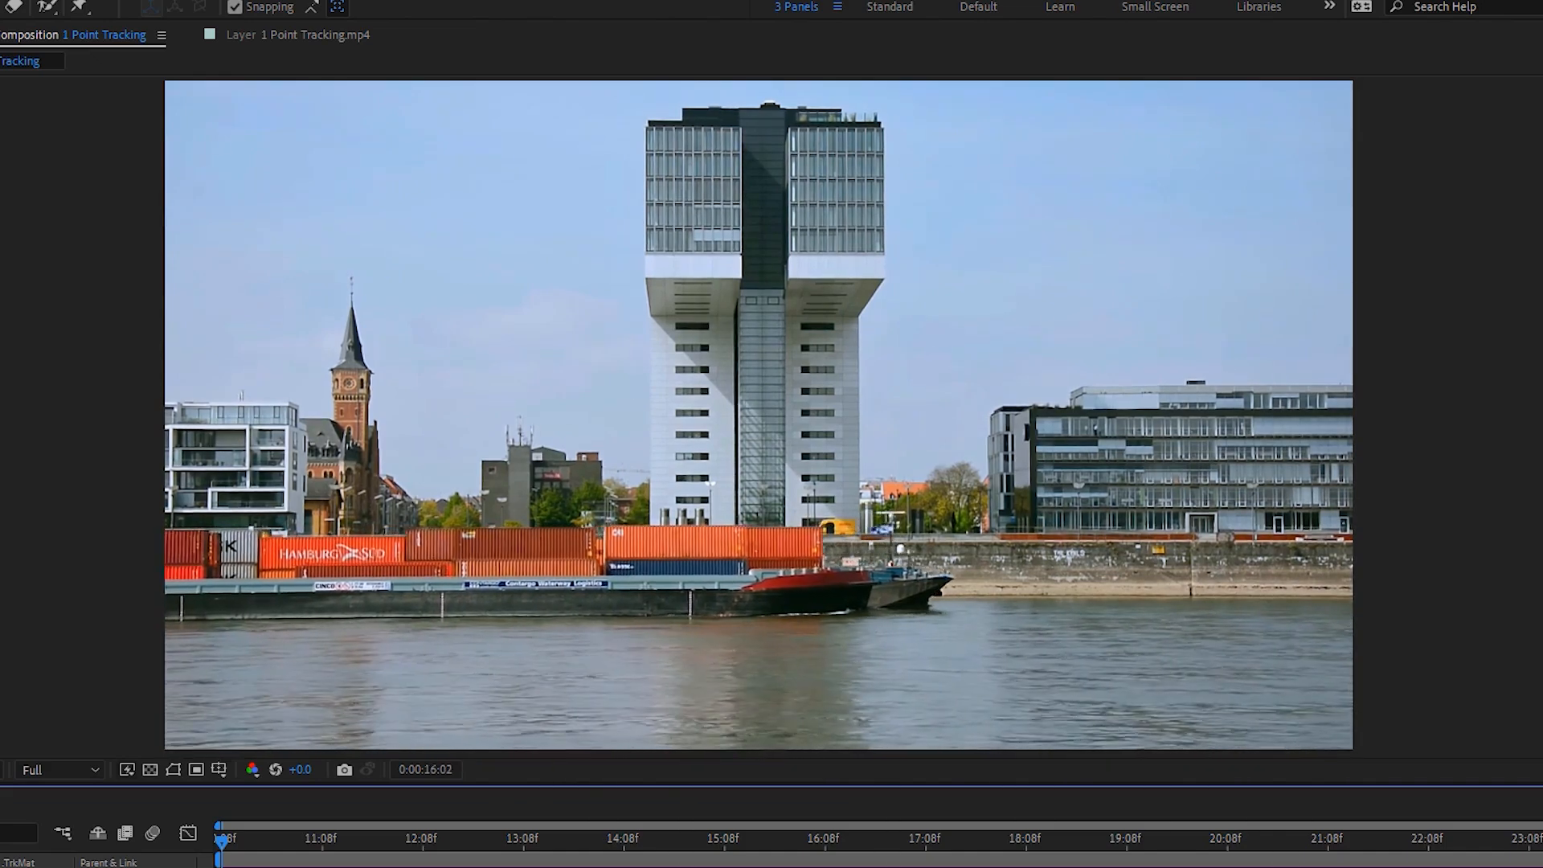
Step: Preview the footage and open the 1 Point Tracking.mp4 layer in the Layer viewer
key("space")
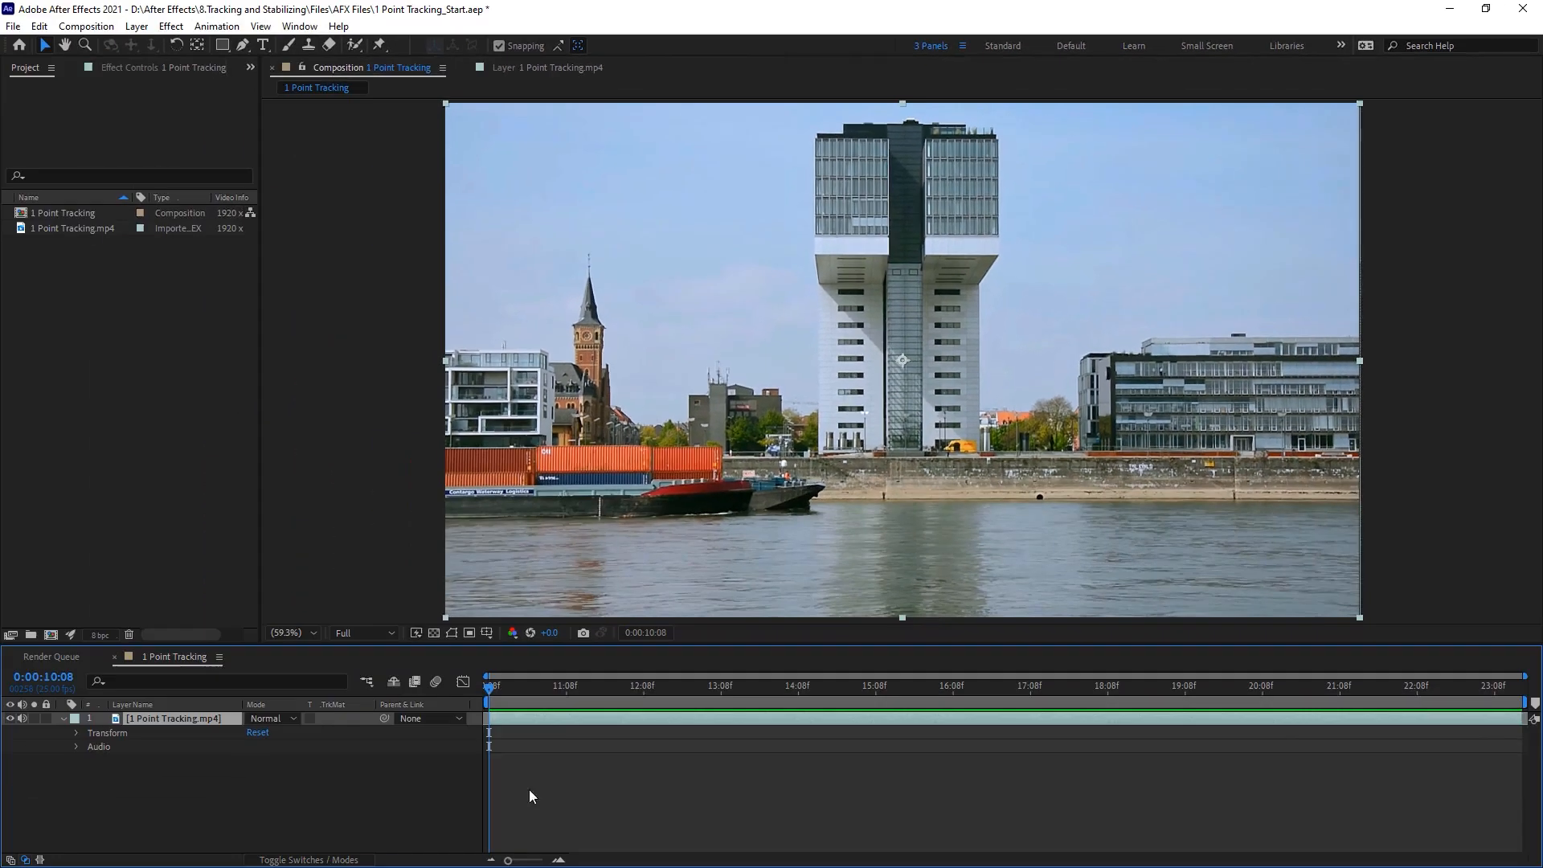
double_click(557, 718)
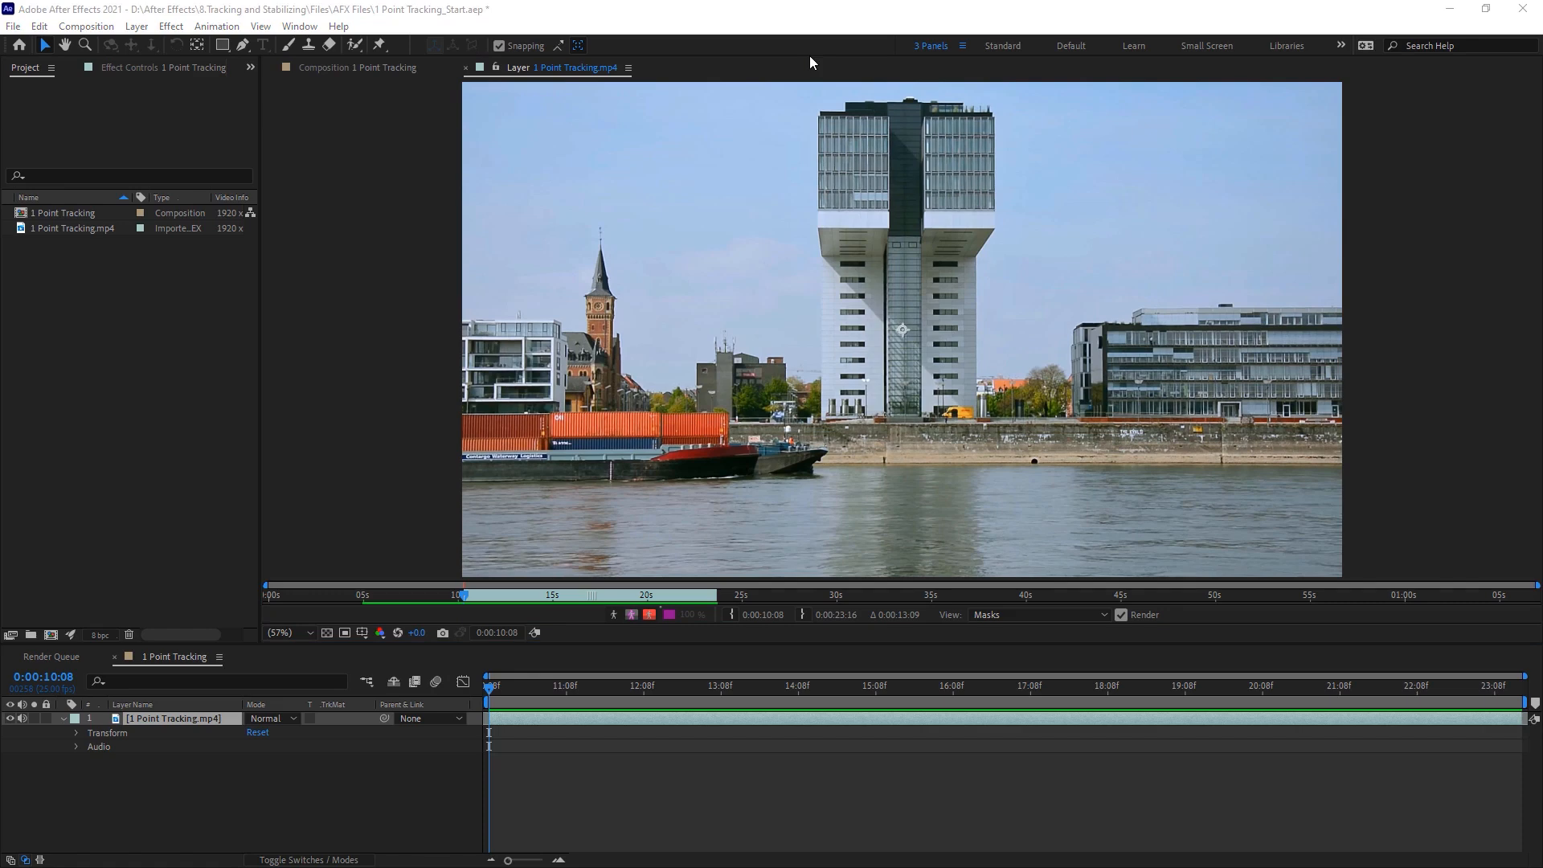
right_click(600, 720)
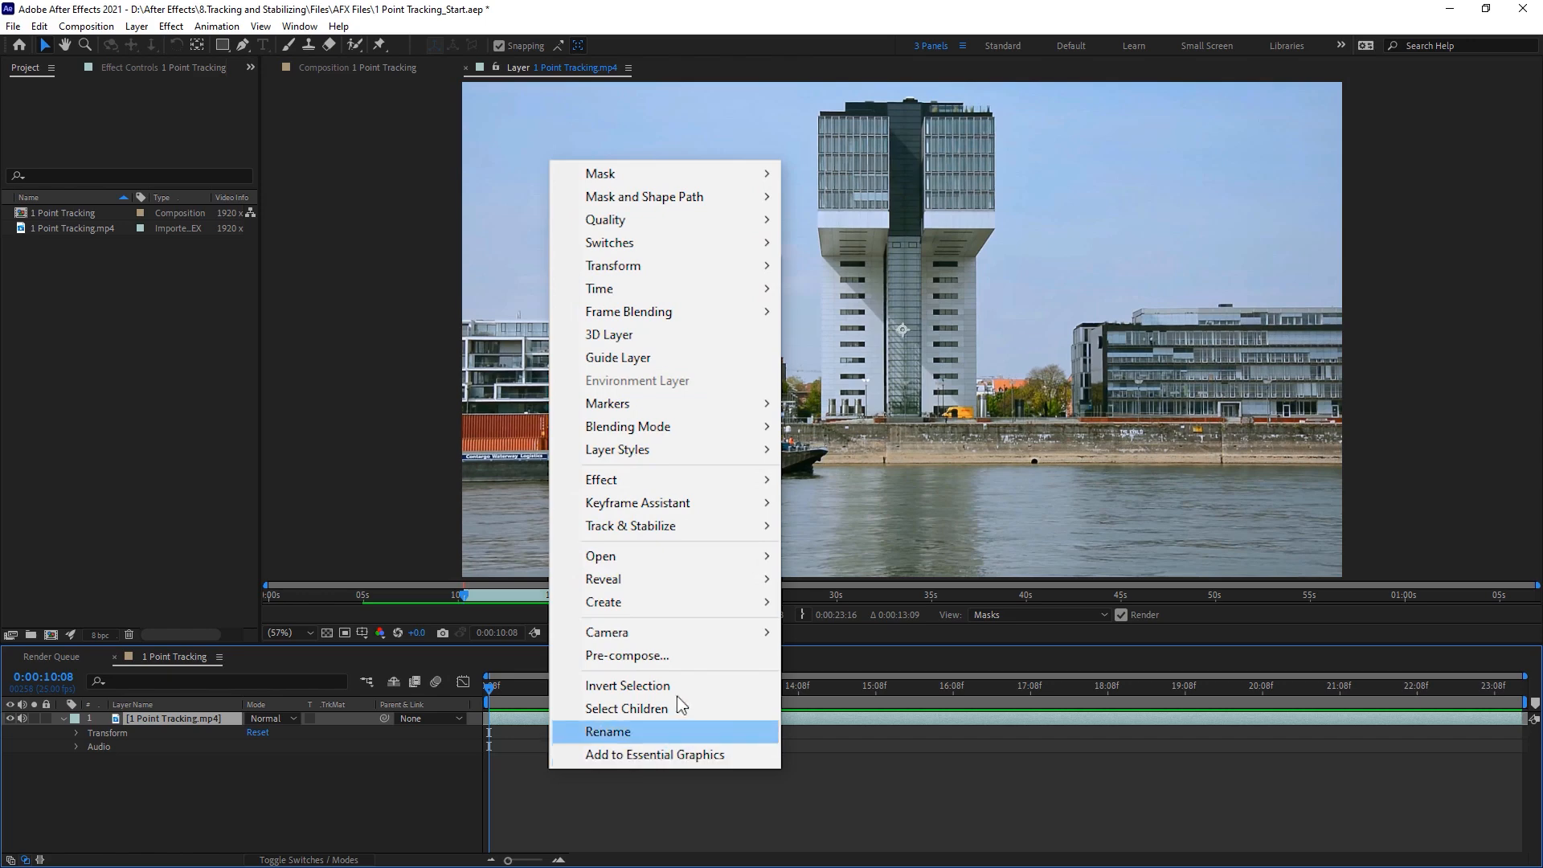
mouse_move(672, 536)
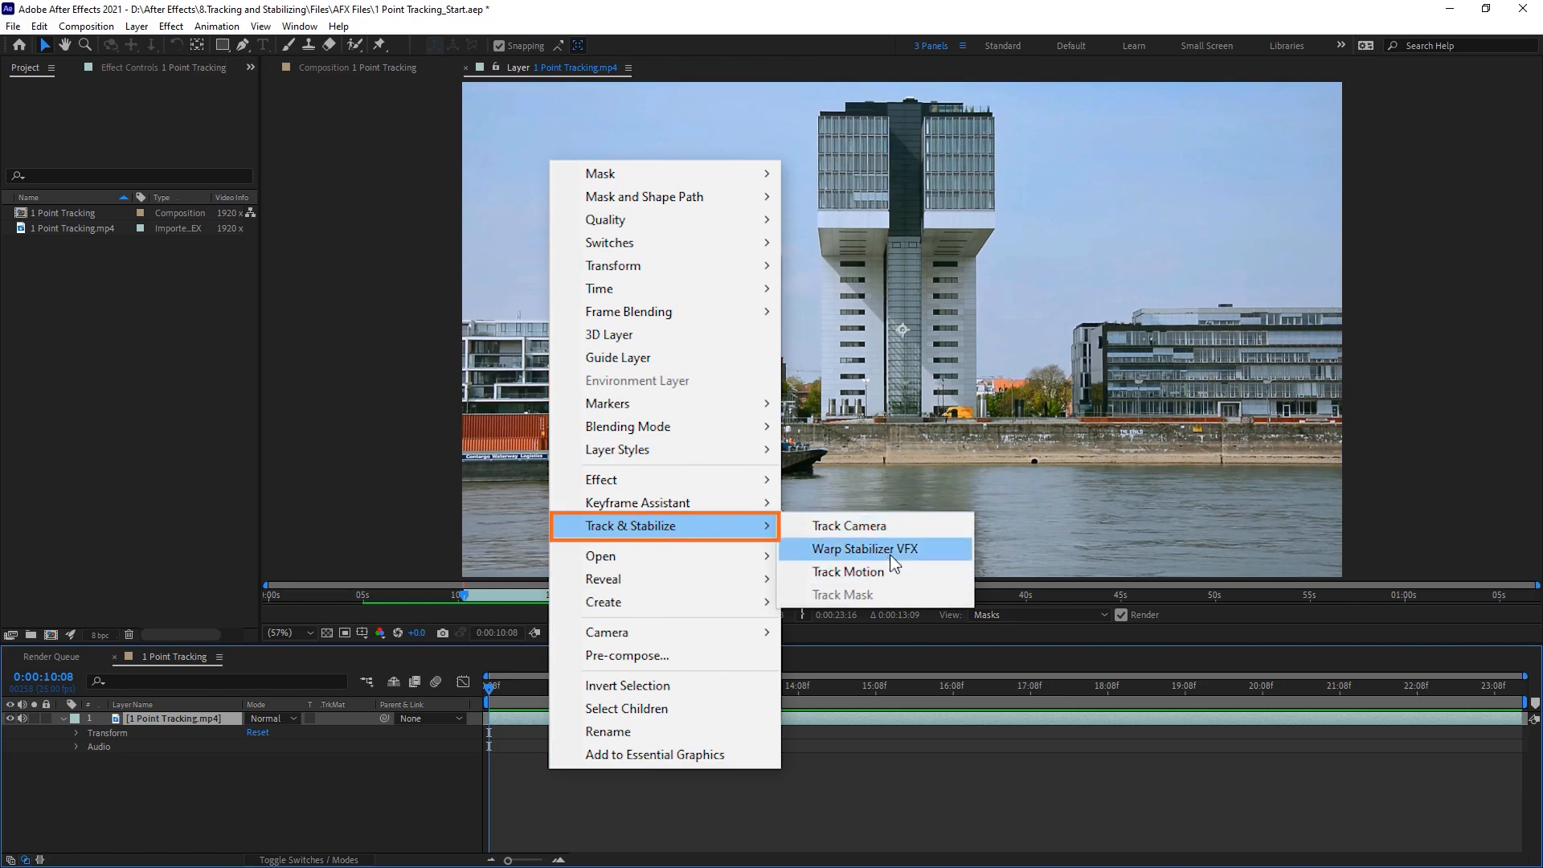
left_click(923, 762)
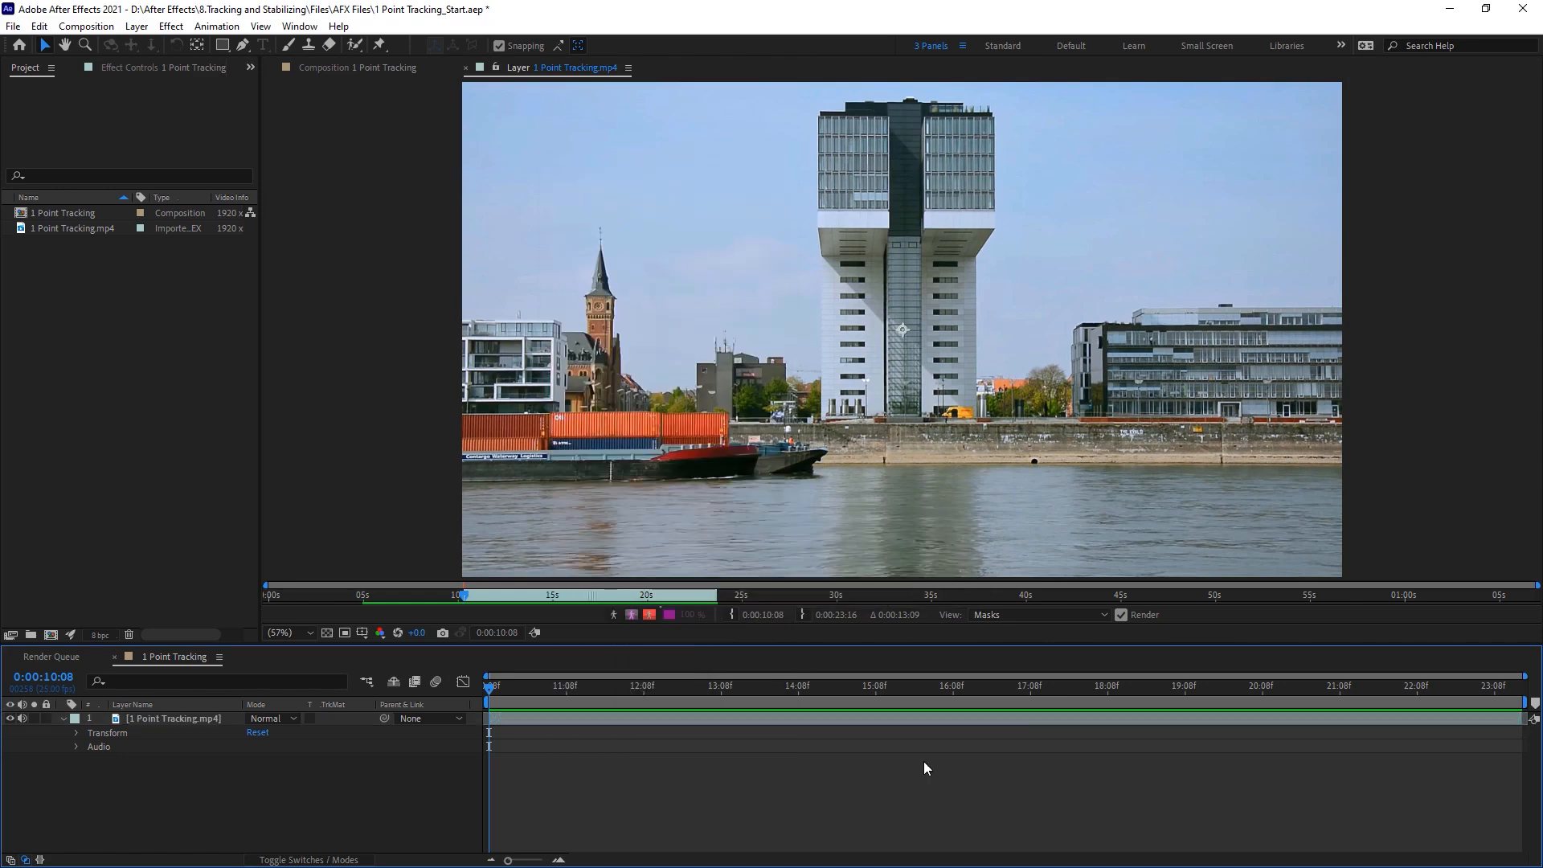
Step: Display the Tracker controls and widen the area they occupy
left_click(313, 30)
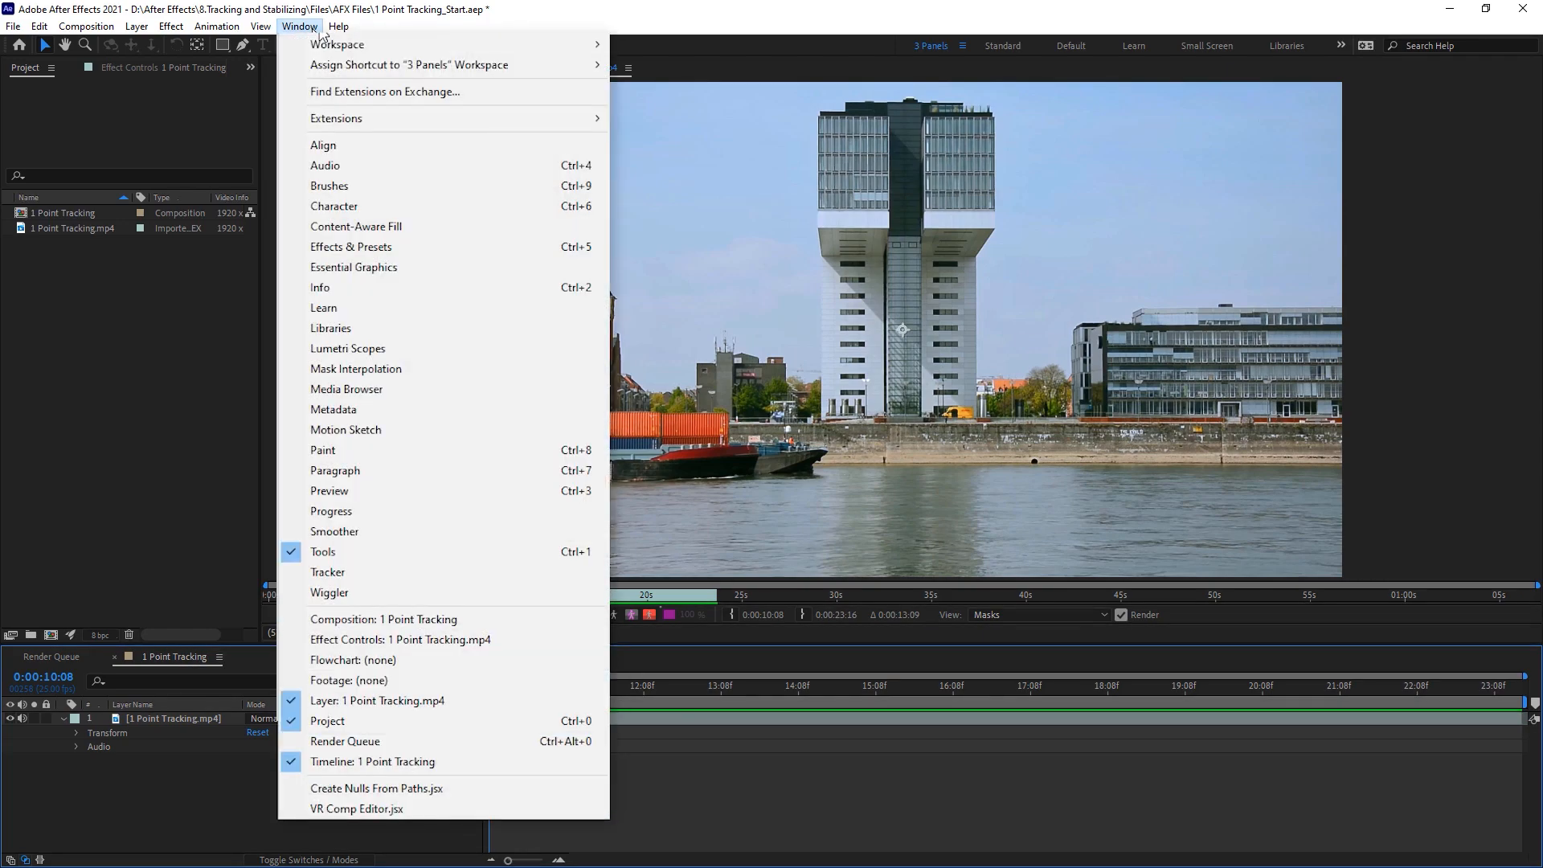
left_click(384, 574)
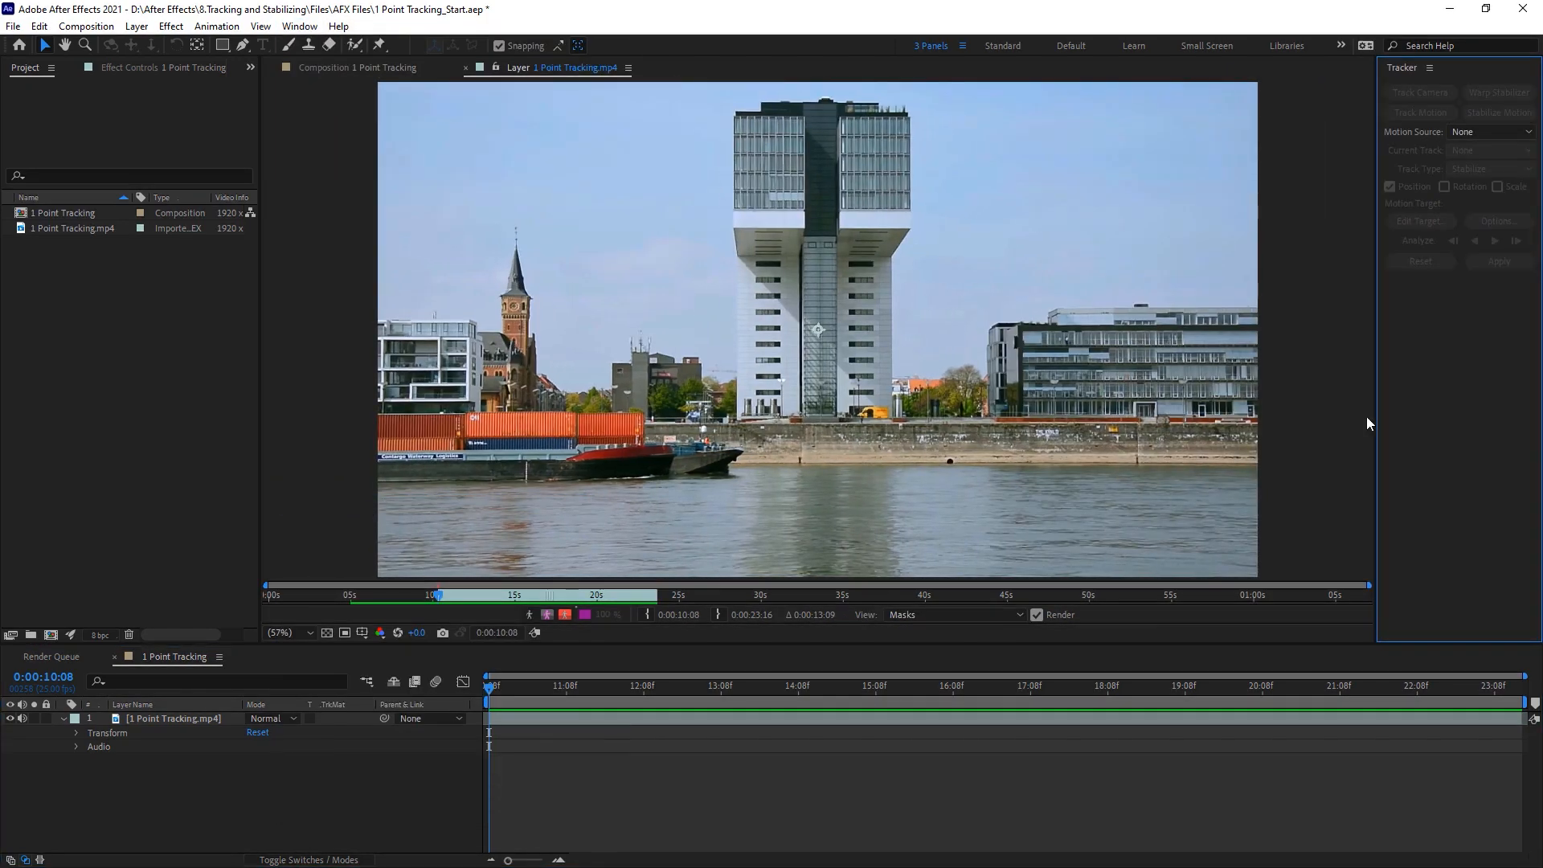
left_click_drag(1377, 367, 1245, 365)
Step: Select the 1 Point Tracking.mp4 layer and start Track Motion on it
left_click(721, 718)
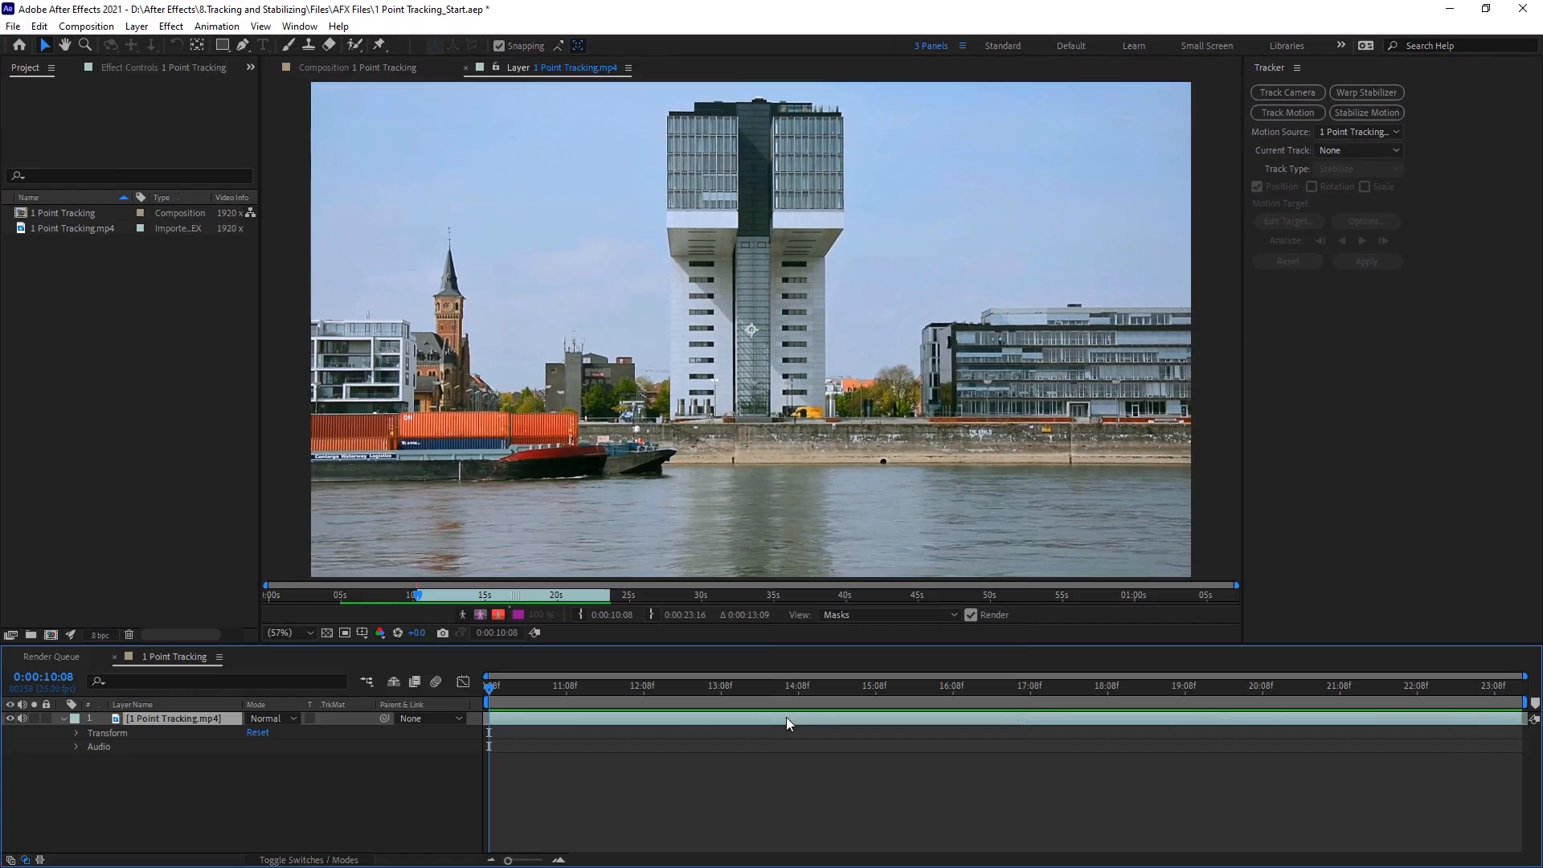
right_click(785, 720)
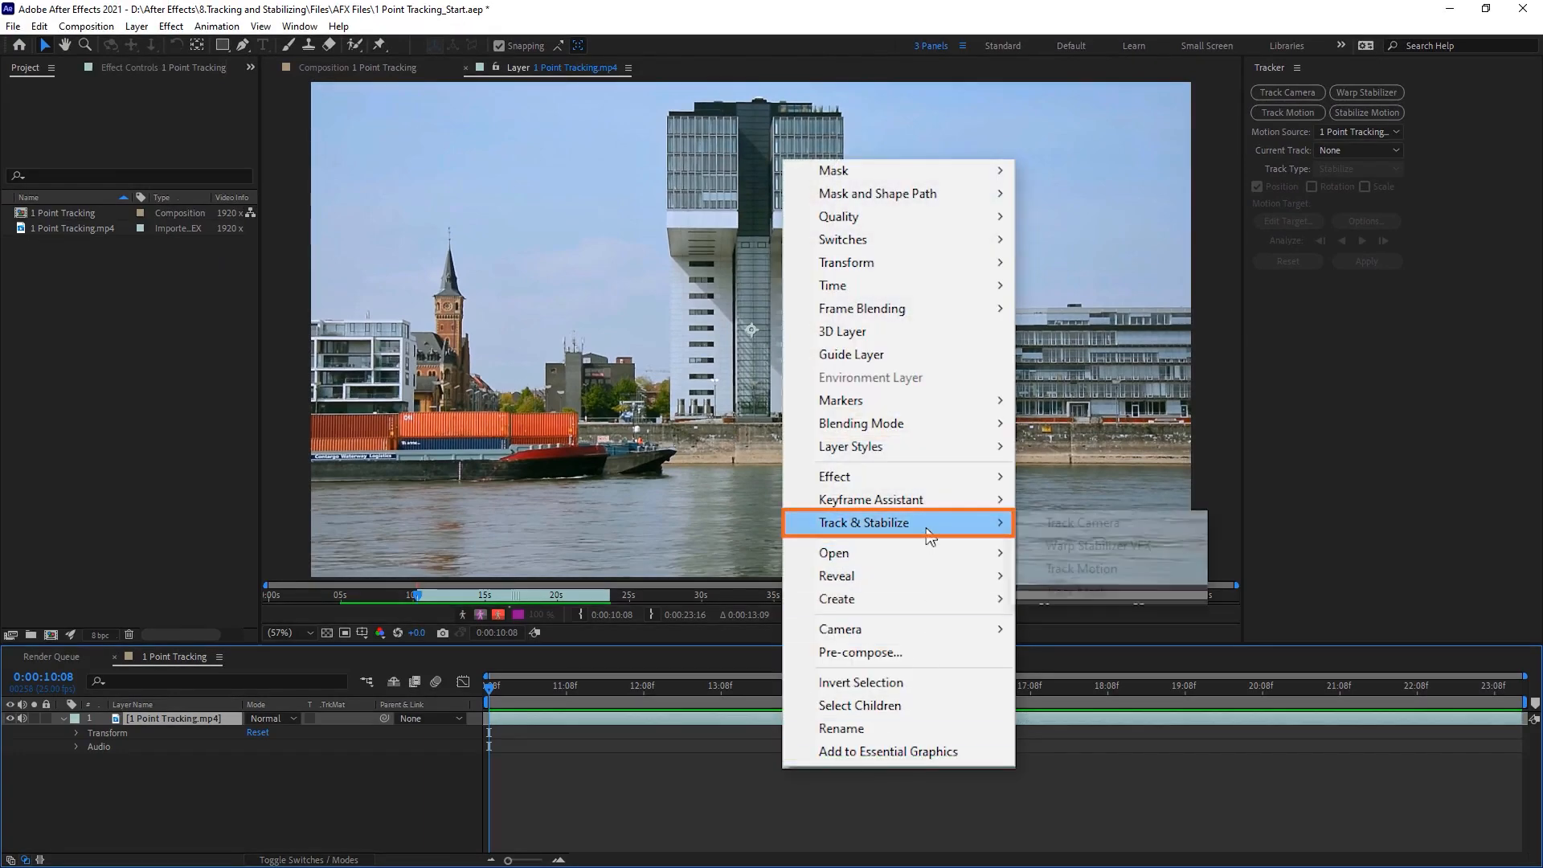
mouse_move(924, 537)
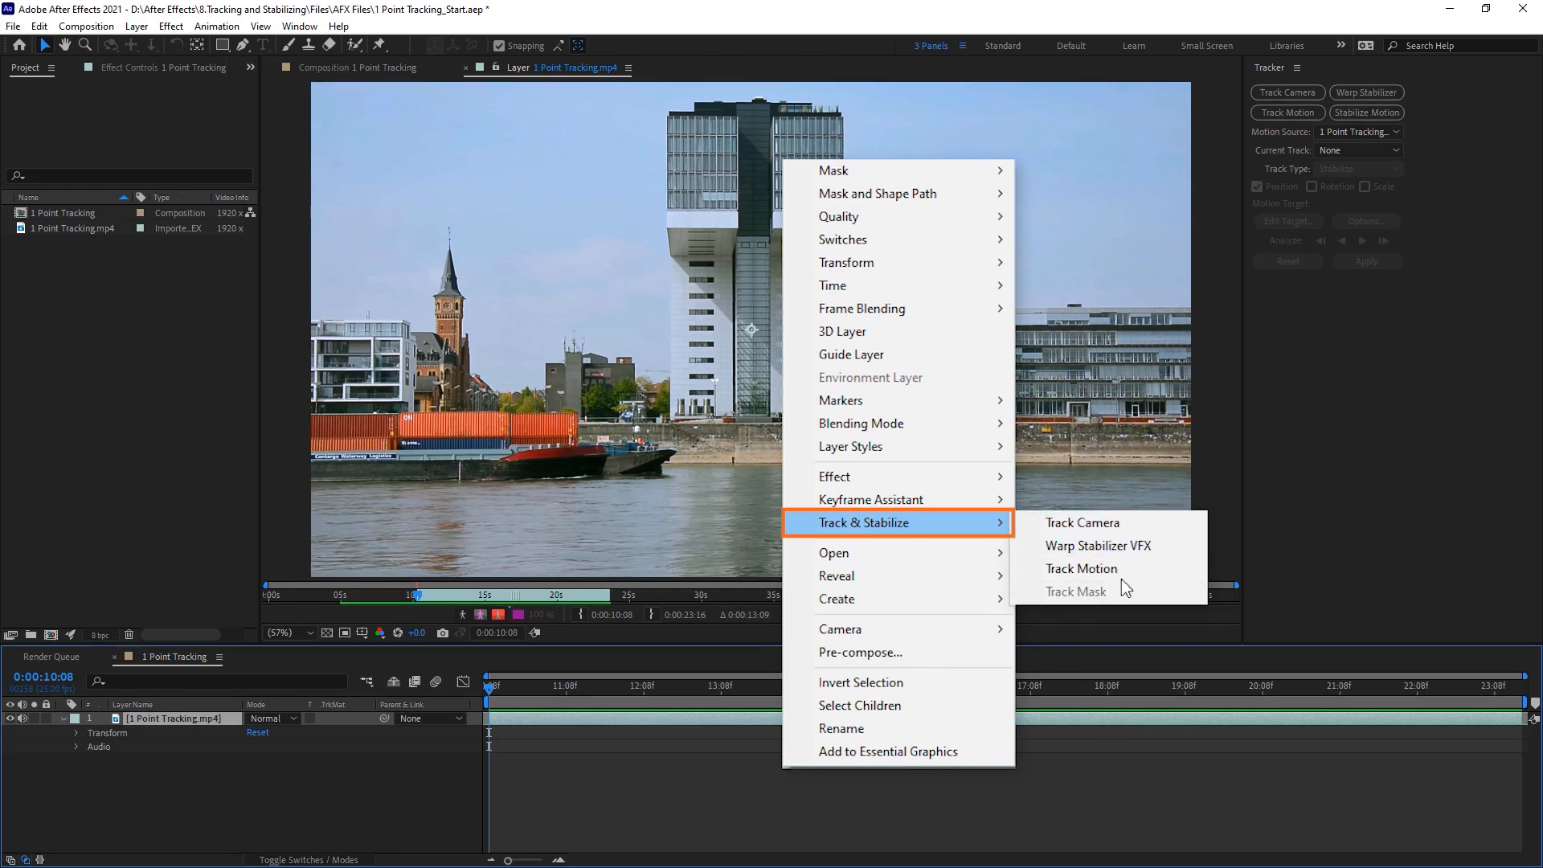
left_click(1028, 781)
left_click(1034, 717)
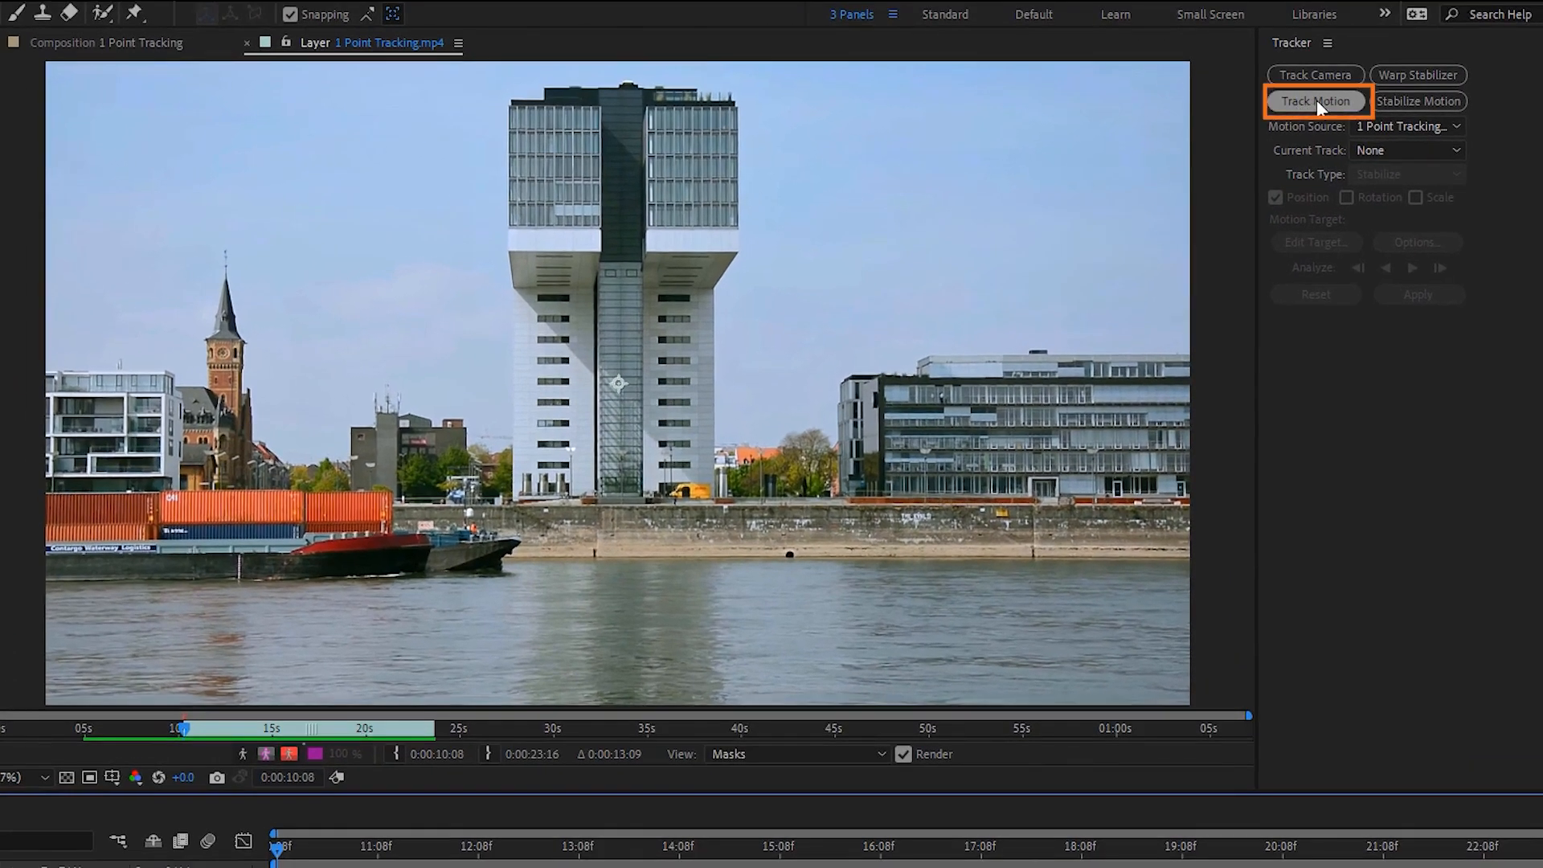
left_click(1316, 99)
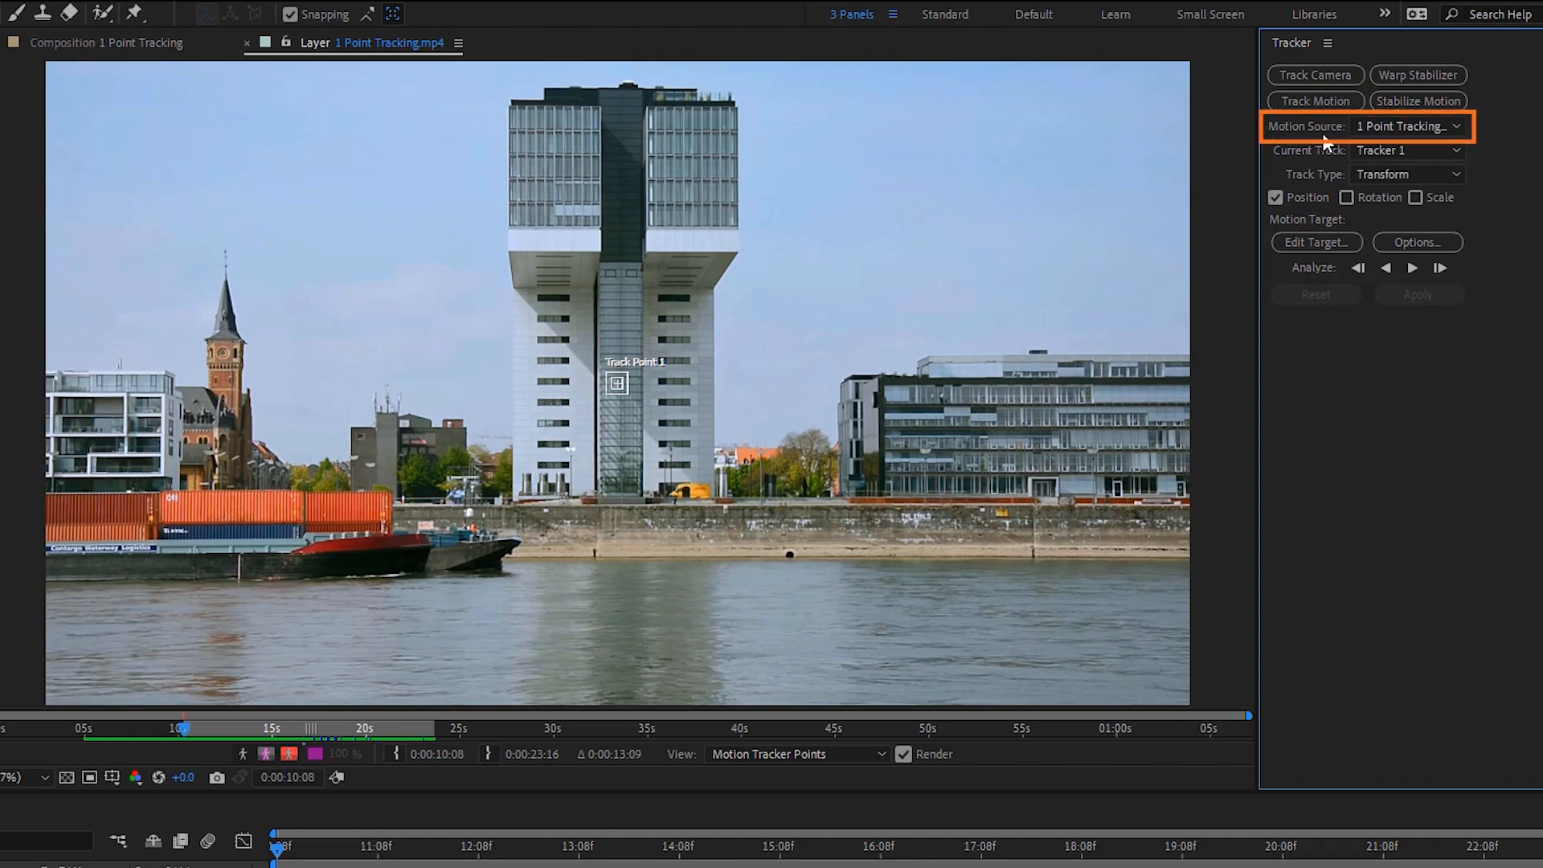
Step: Choose 1 Point Tracking.mp4 as the motion source and check the available tracks
left_click(1454, 127)
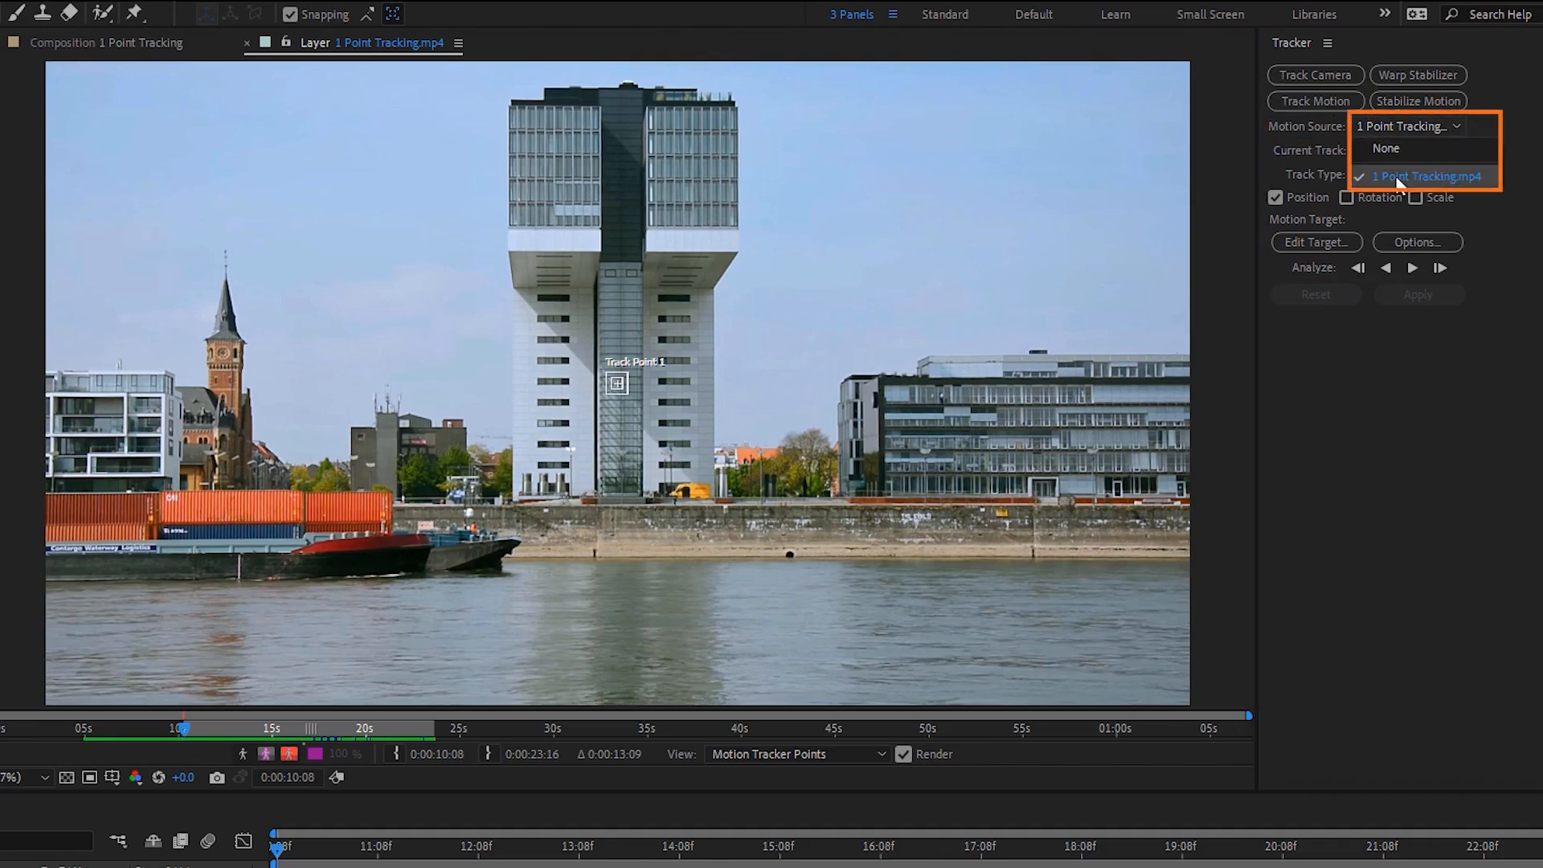
left_click(1465, 177)
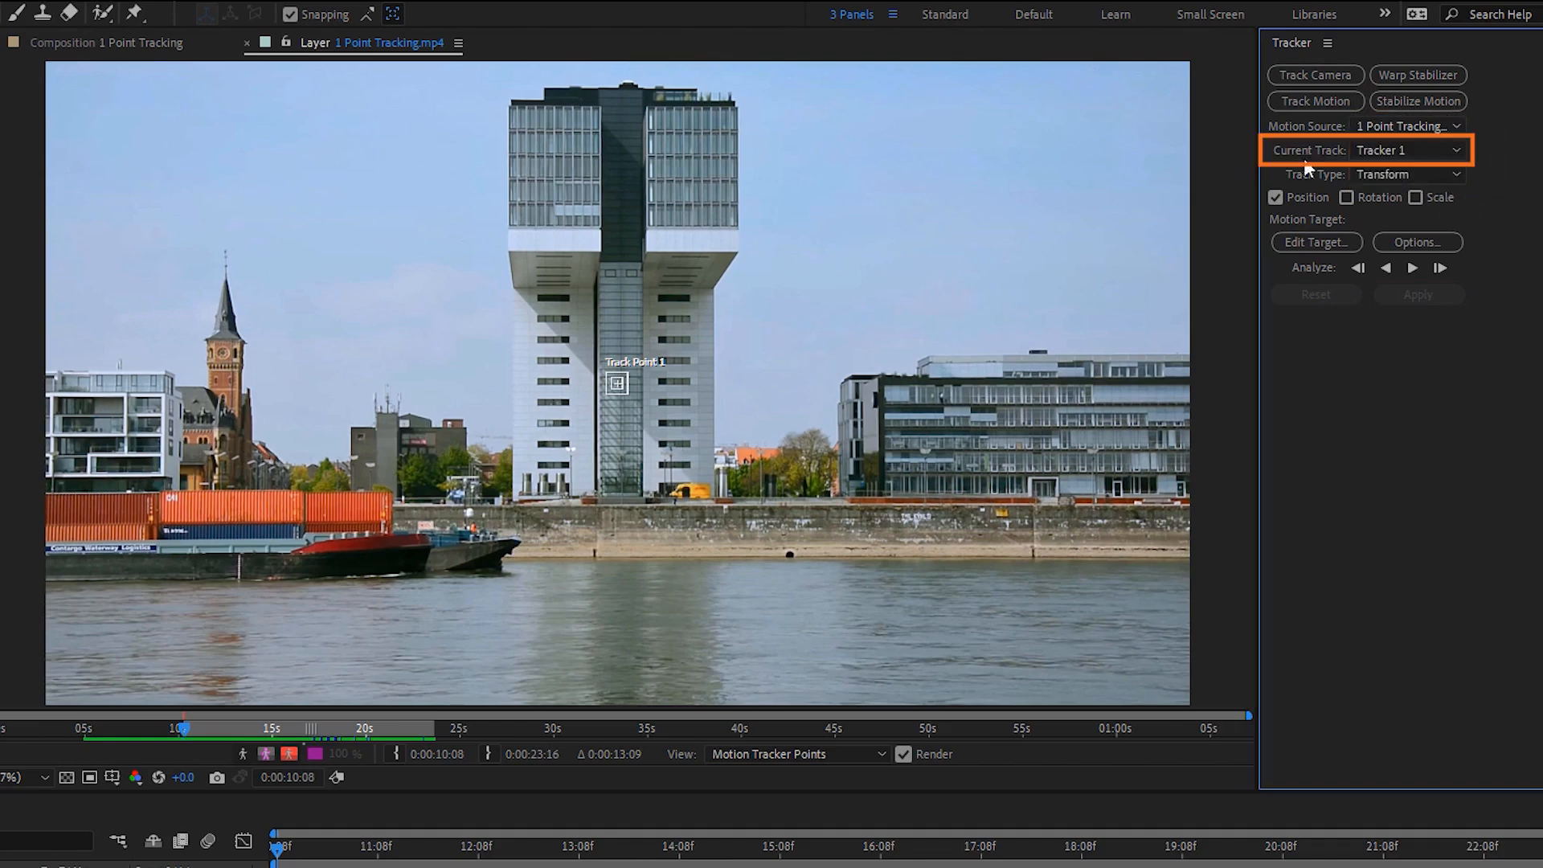
left_click(1457, 151)
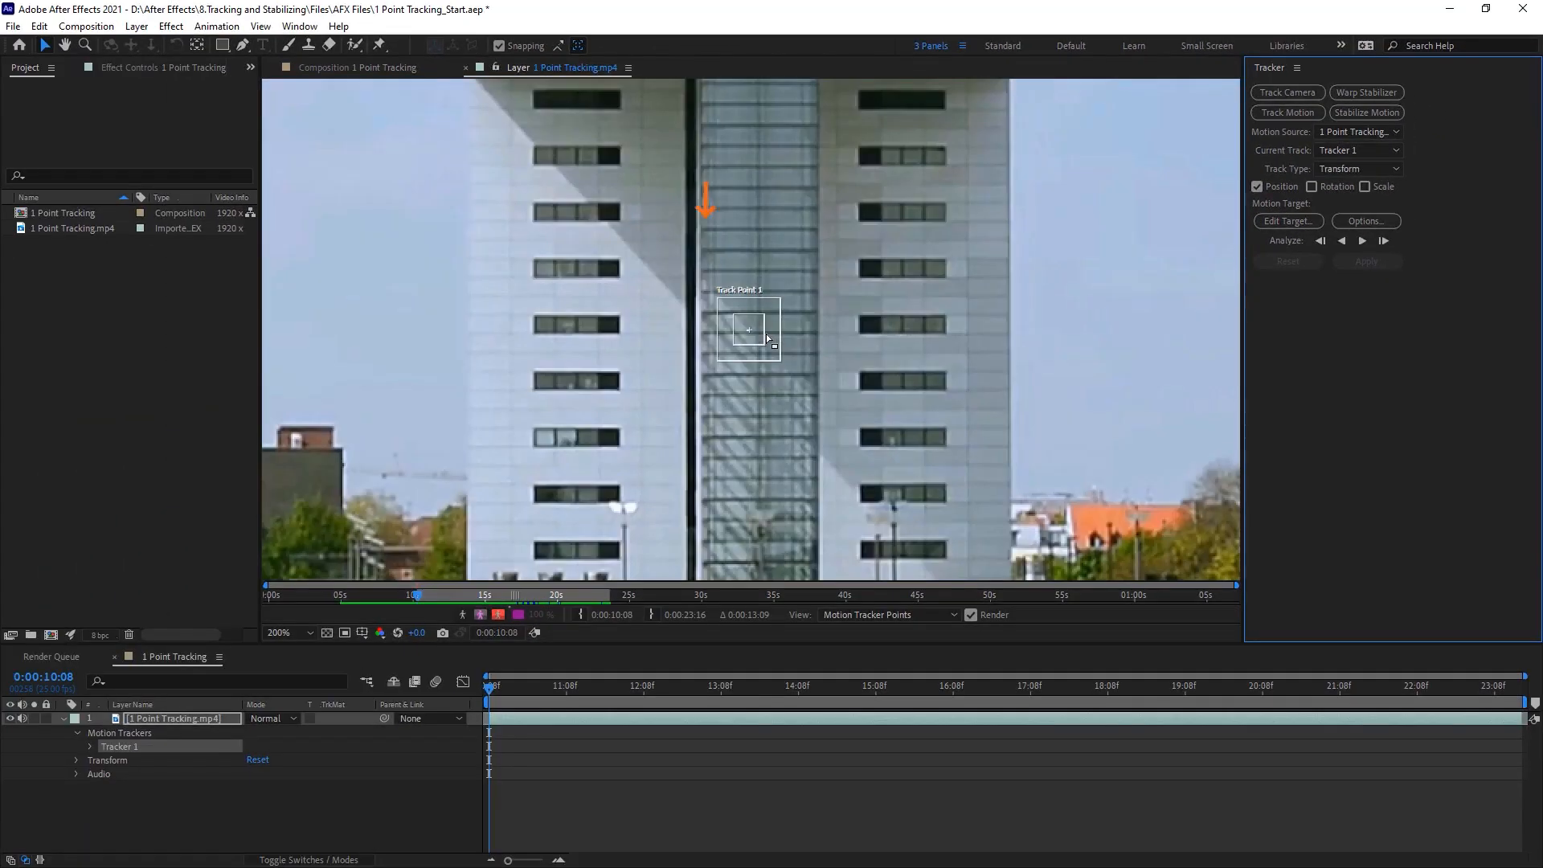
Step: Make Track Point 1's inner pattern region slightly shorter and widen its outer search region
key("period")
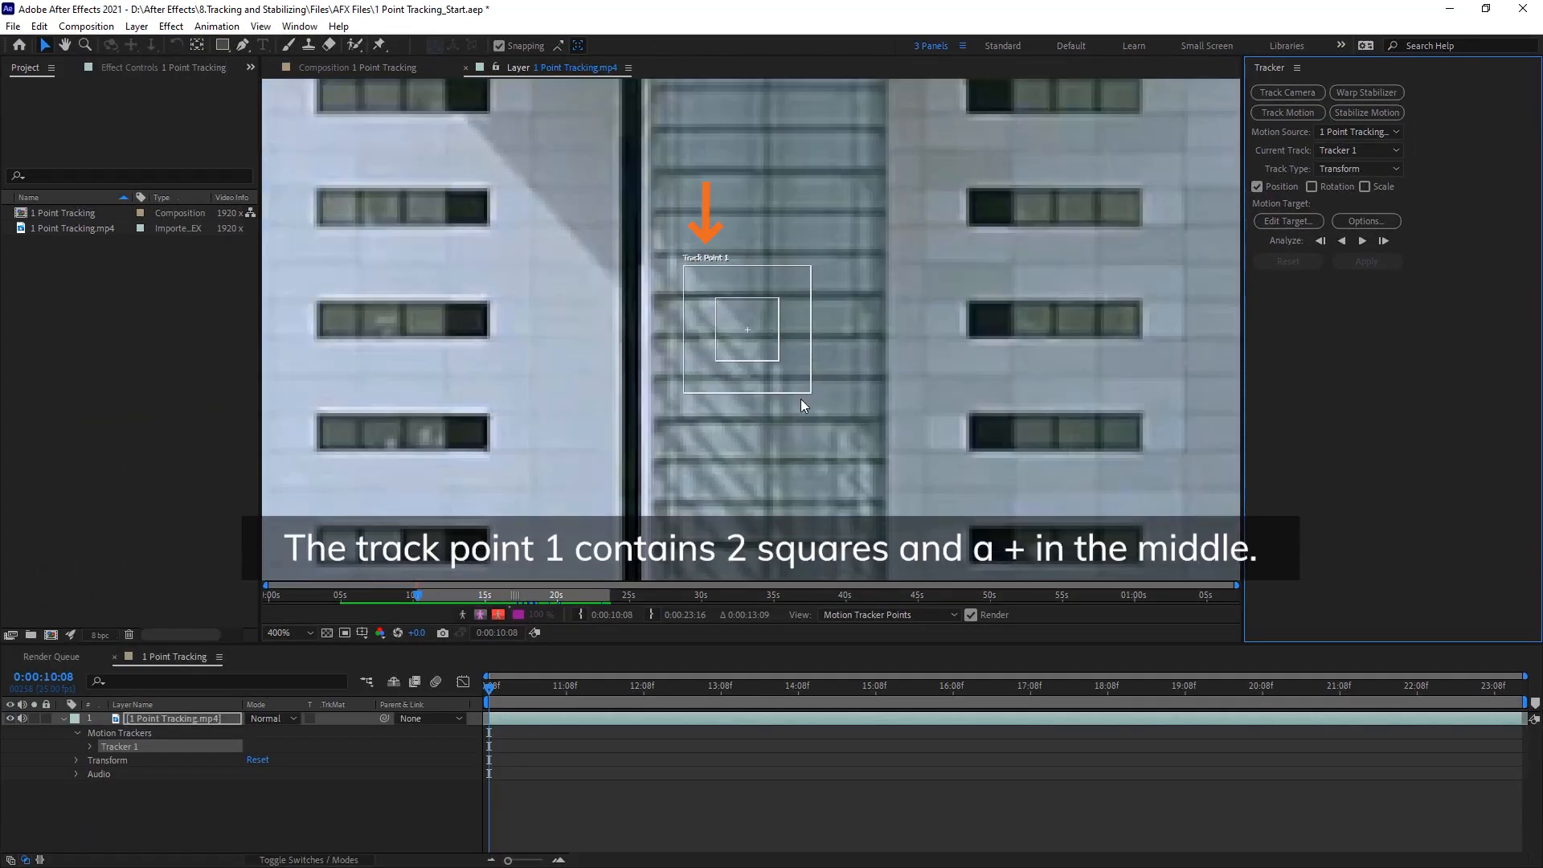
left_click(706, 302)
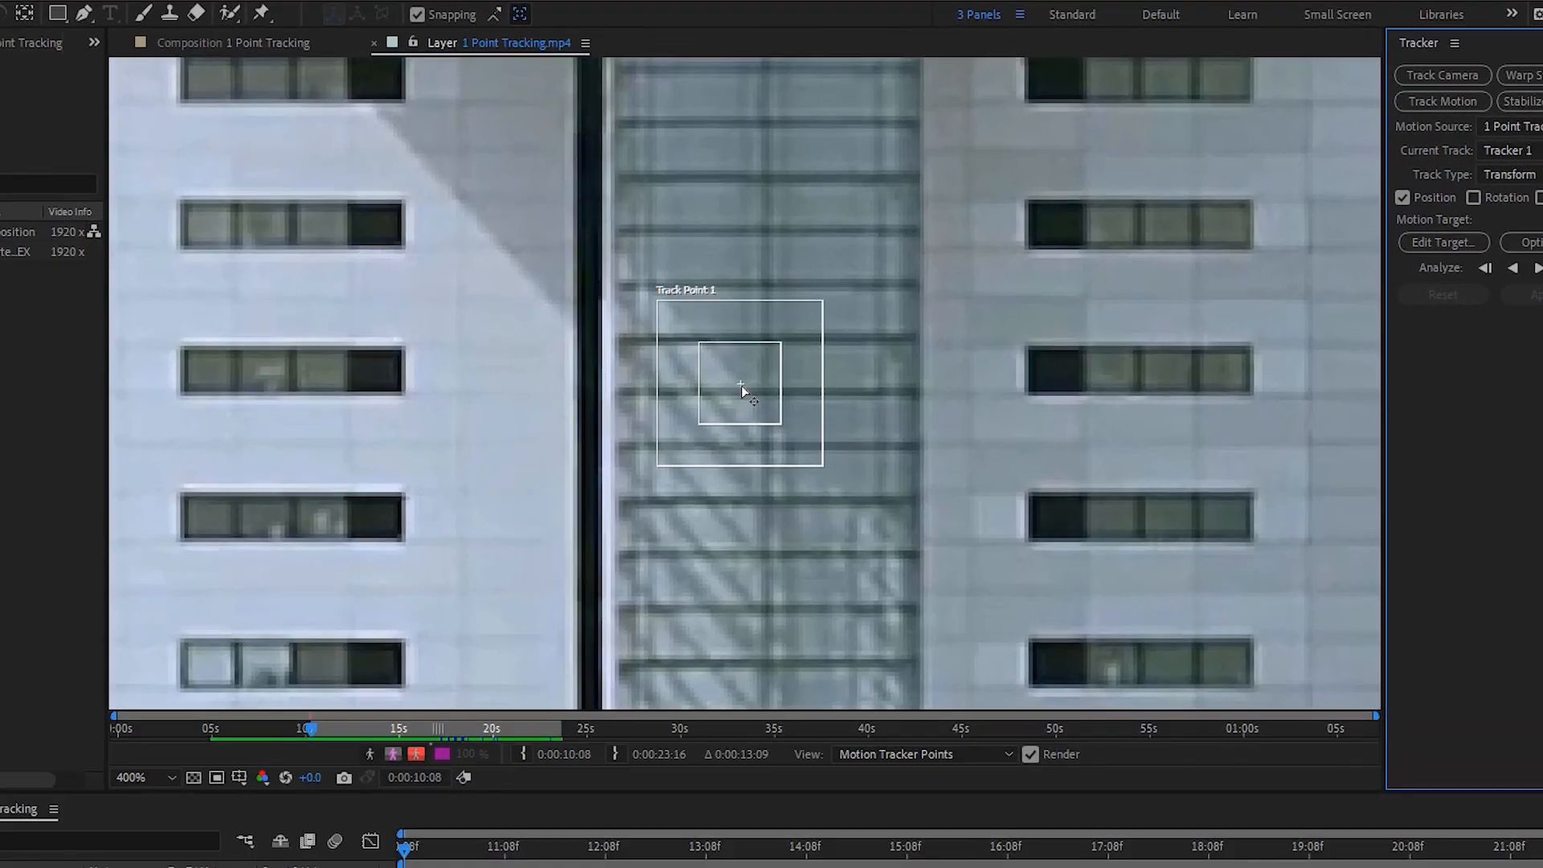
left_click(741, 384)
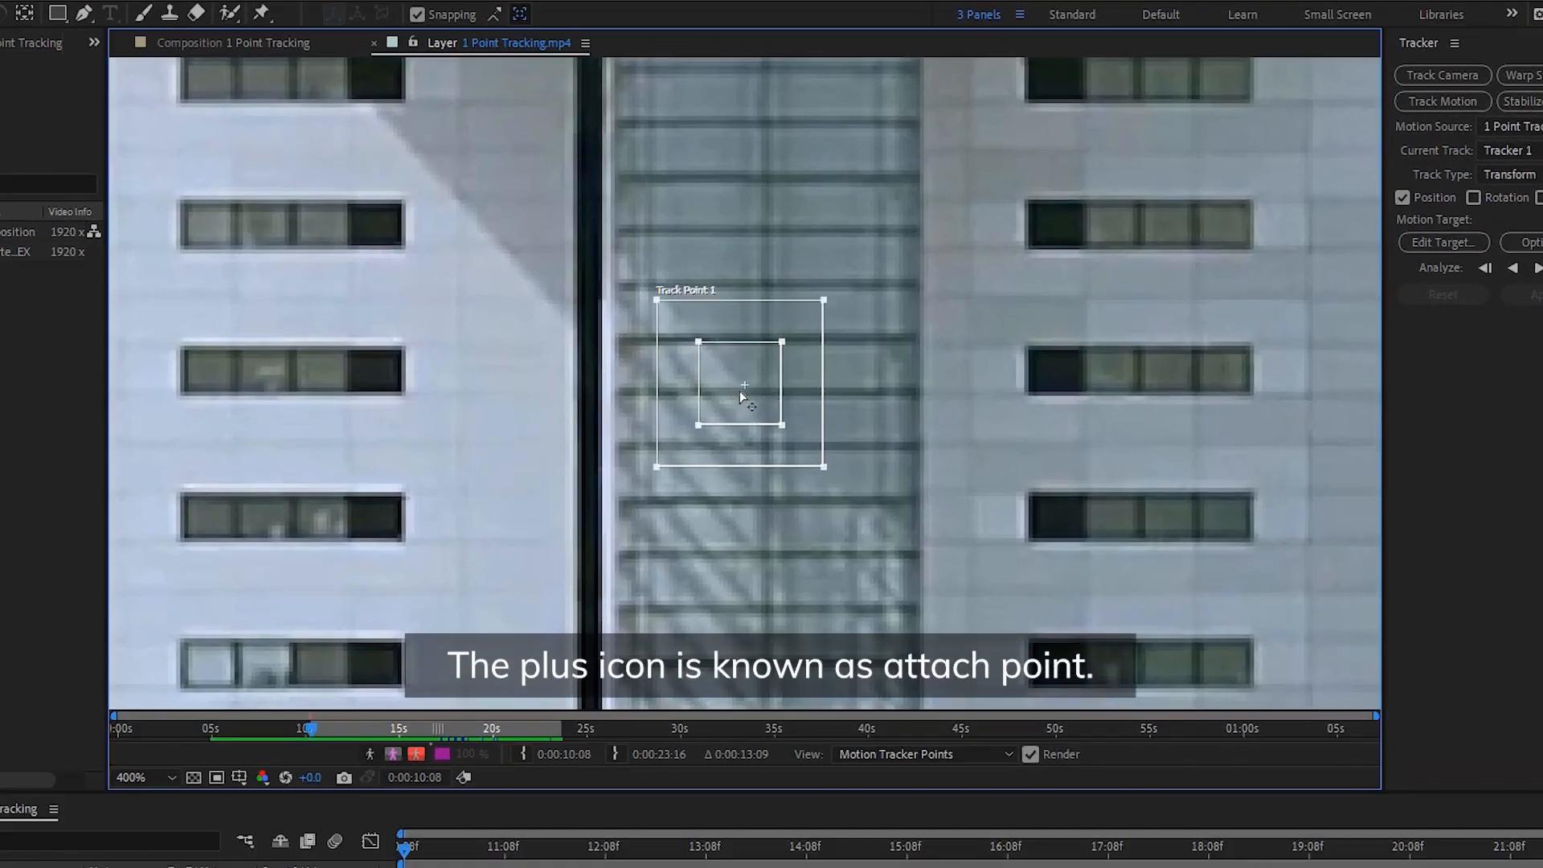
left_click_drag(740, 387, 779, 416)
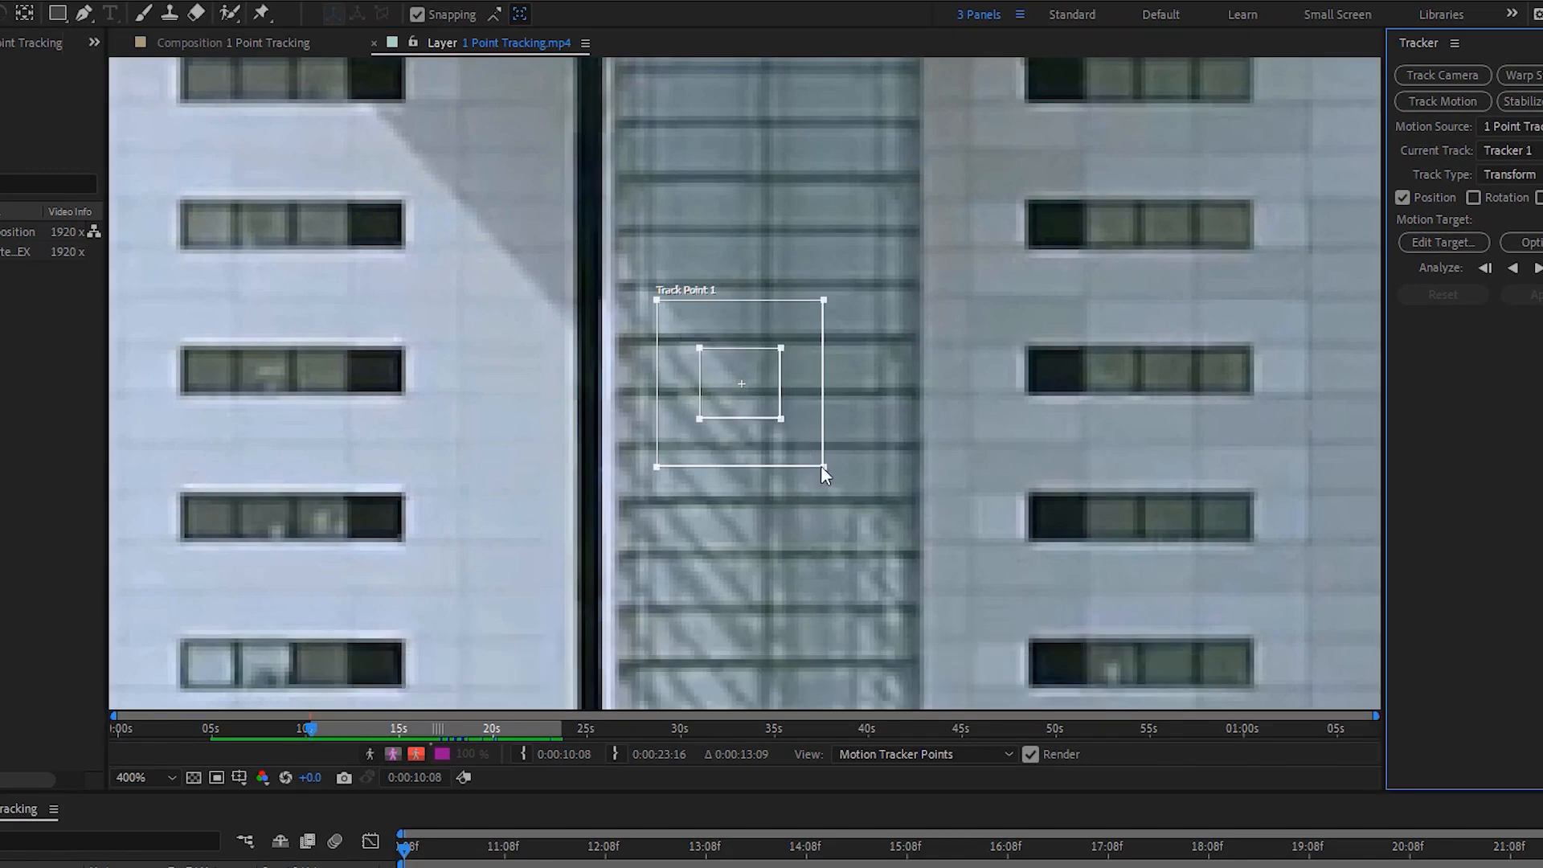
mouse_move(857, 491)
left_mouse_down()
mouse_move(828, 455)
mouse_move(885, 498)
mouse_move(880, 479)
left_mouse_up()
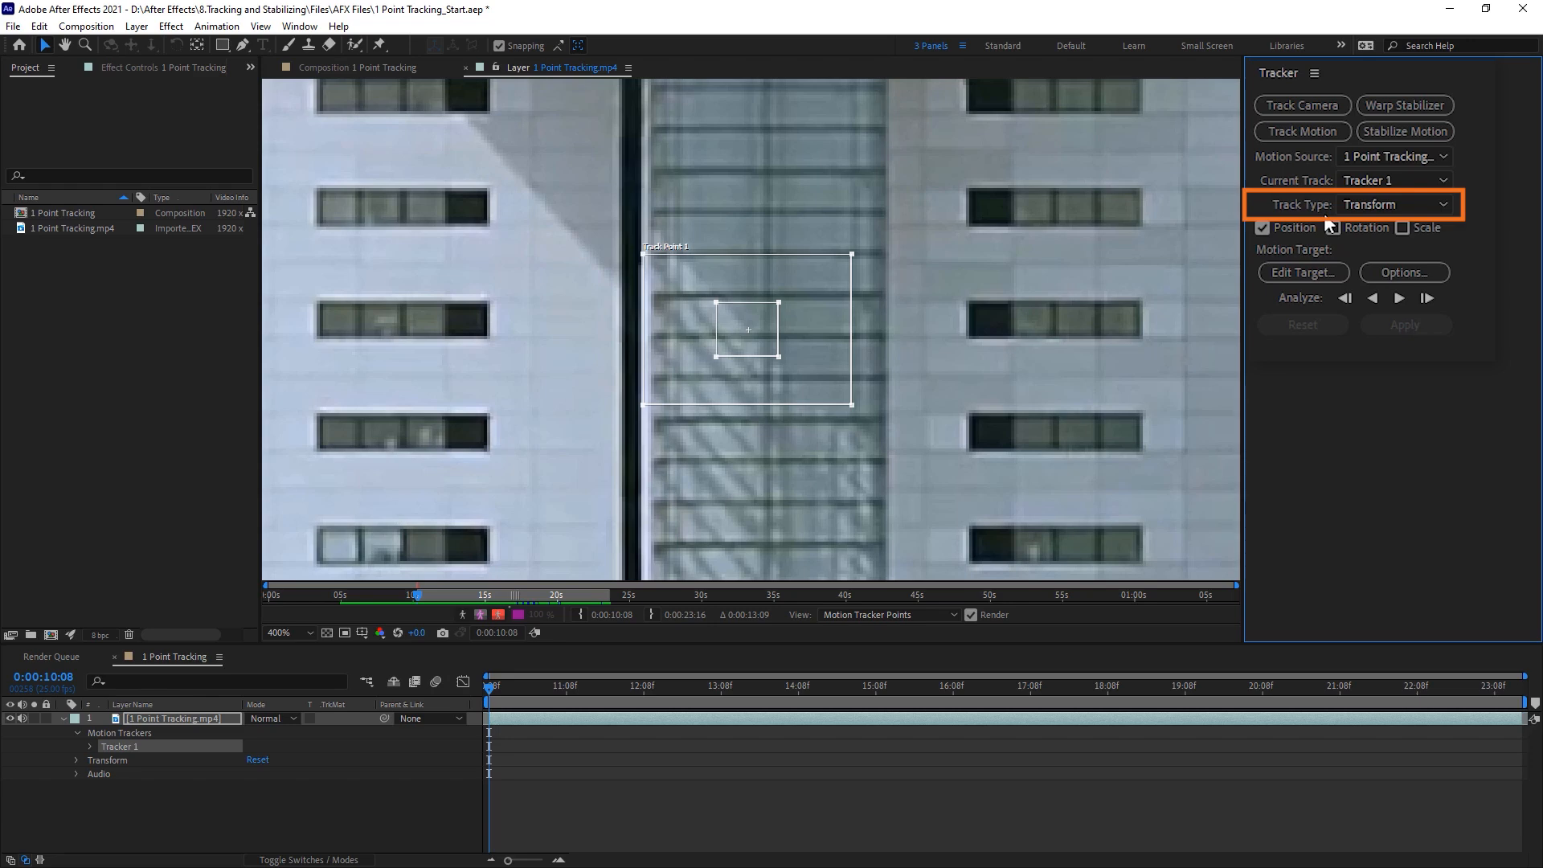
Step: Check the available track types and move Track Point 1 onto the white lettering of the barge's orange container
left_click(1444, 206)
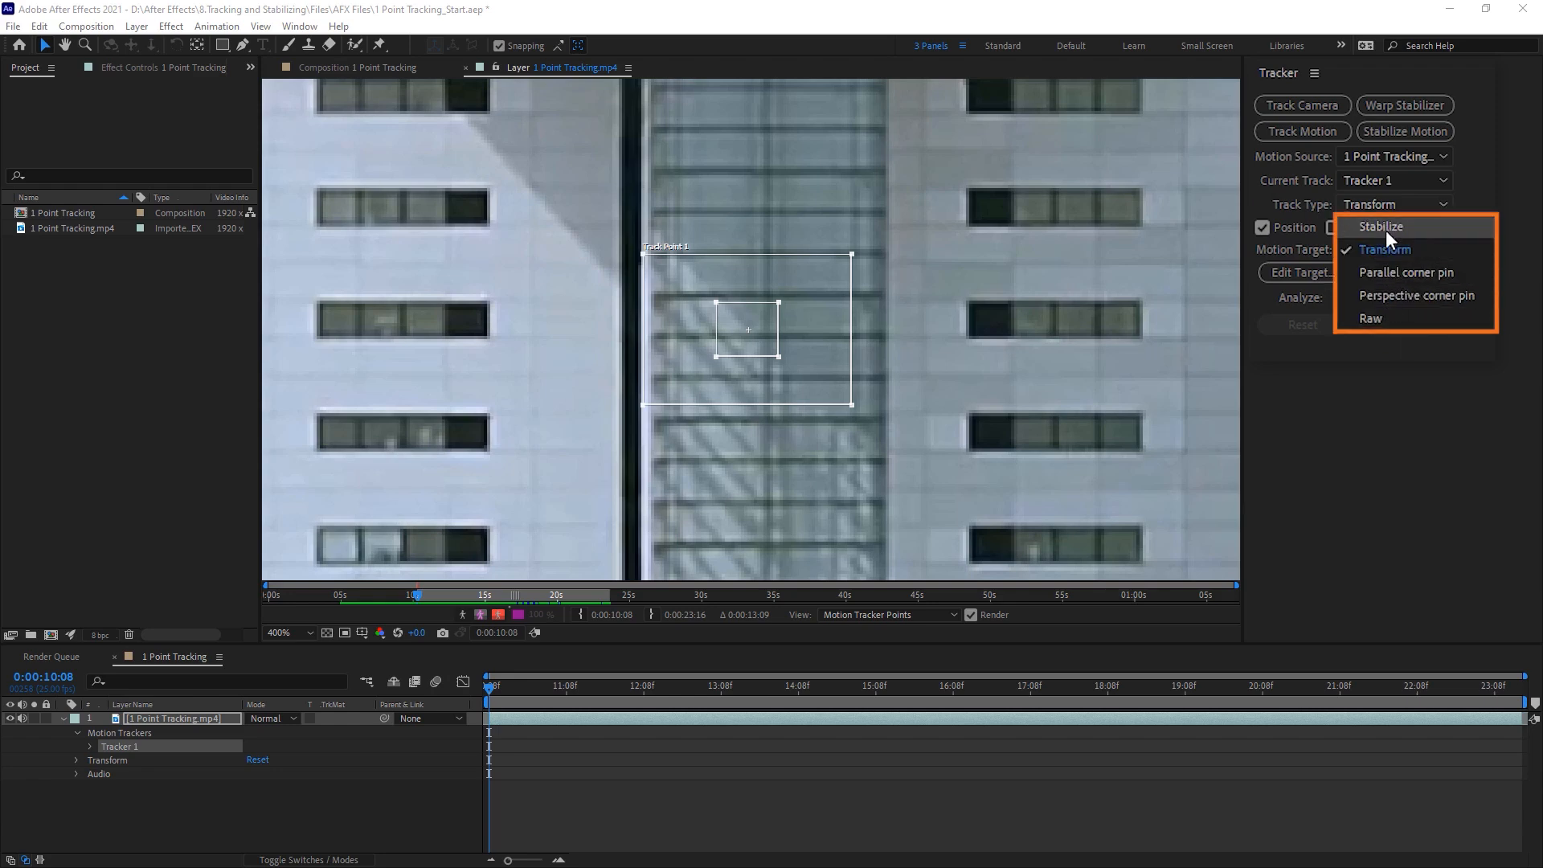
left_click(1372, 387)
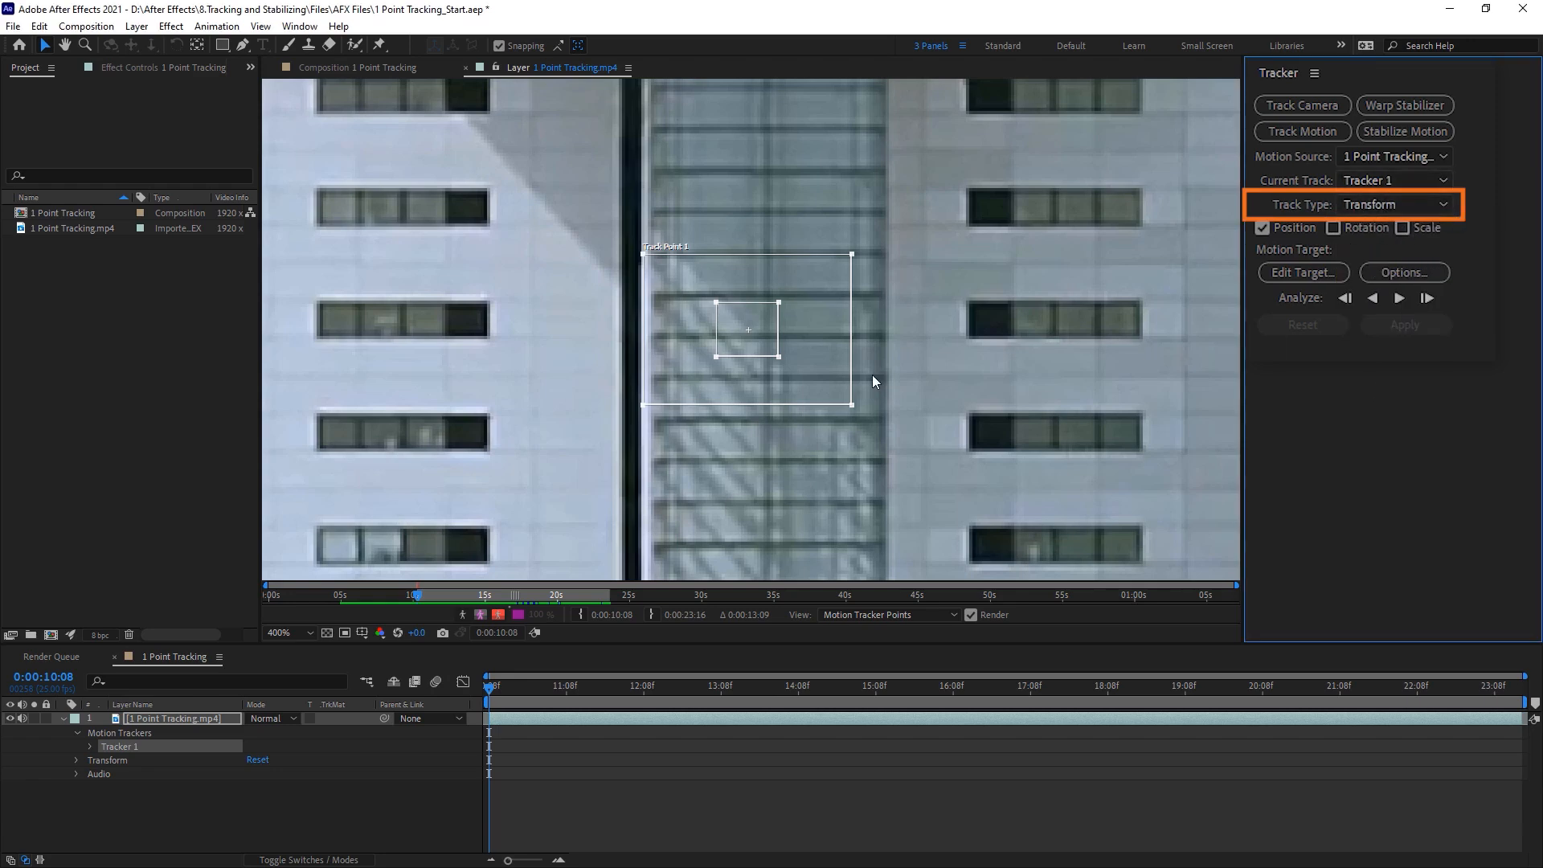
key("comma")
left_click_drag(776, 362, 470, 319)
scroll(486, 333, "up", 1)
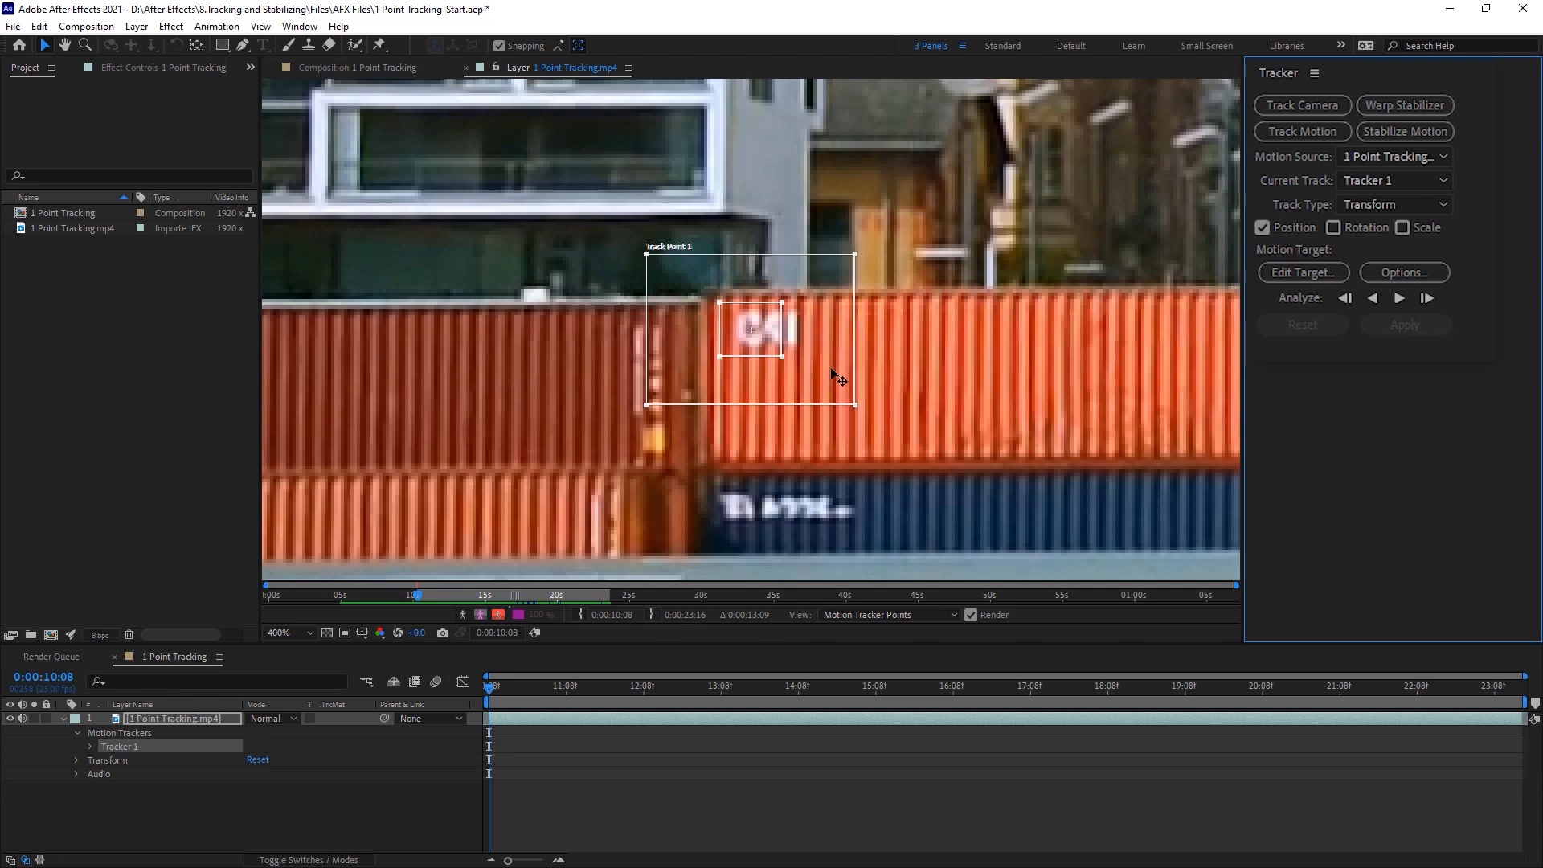
Step: Enlarge Track Point 1's pattern region around the container's lettering and its search region beyond it
left_click_drag(783, 356, 802, 373)
left_click_drag(857, 407, 891, 421)
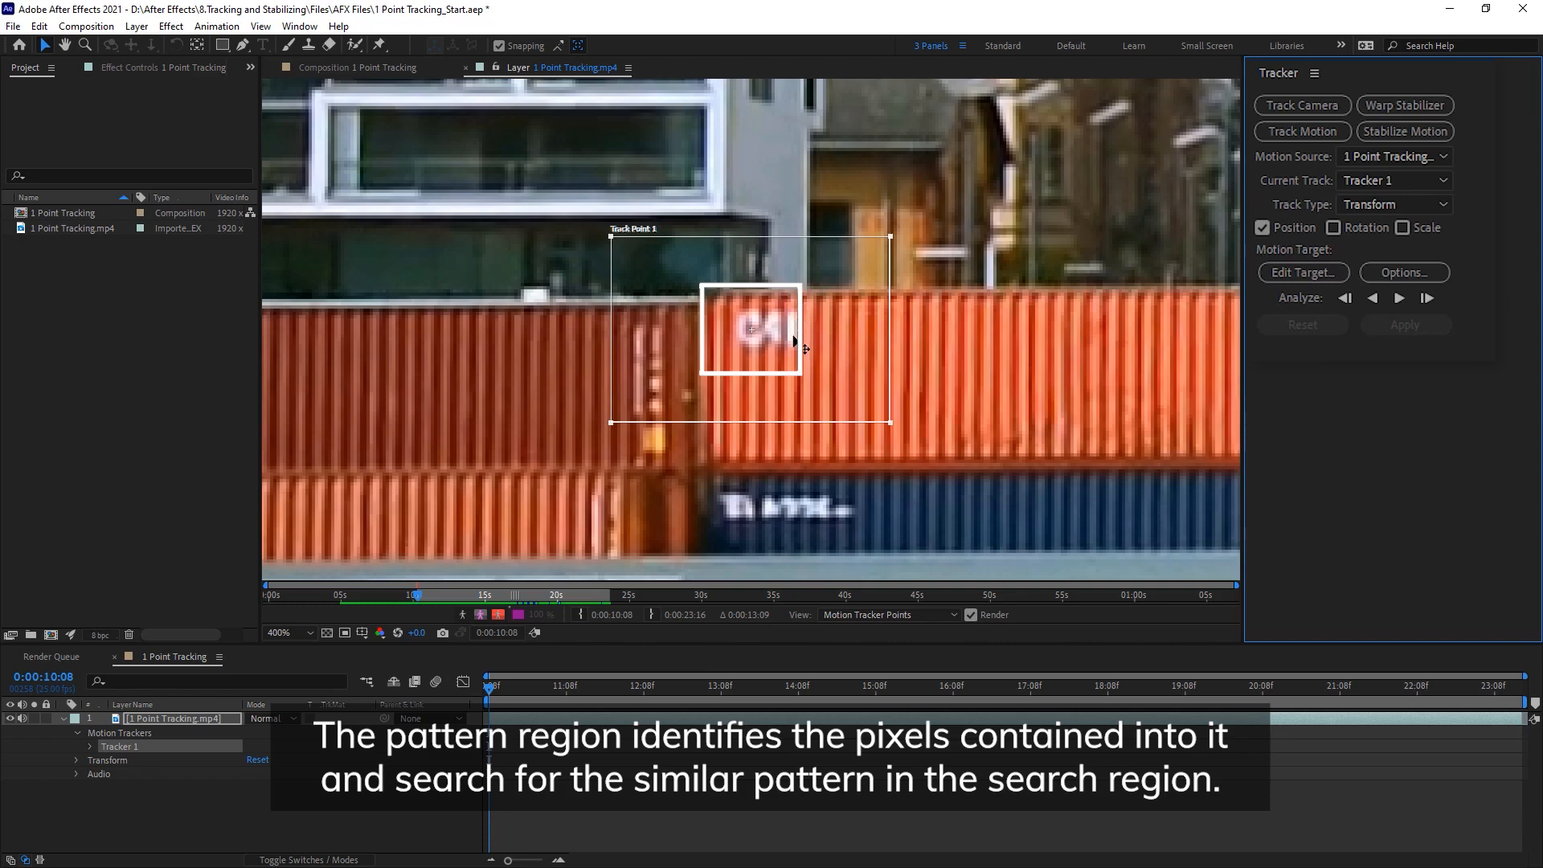
left_click(732, 316)
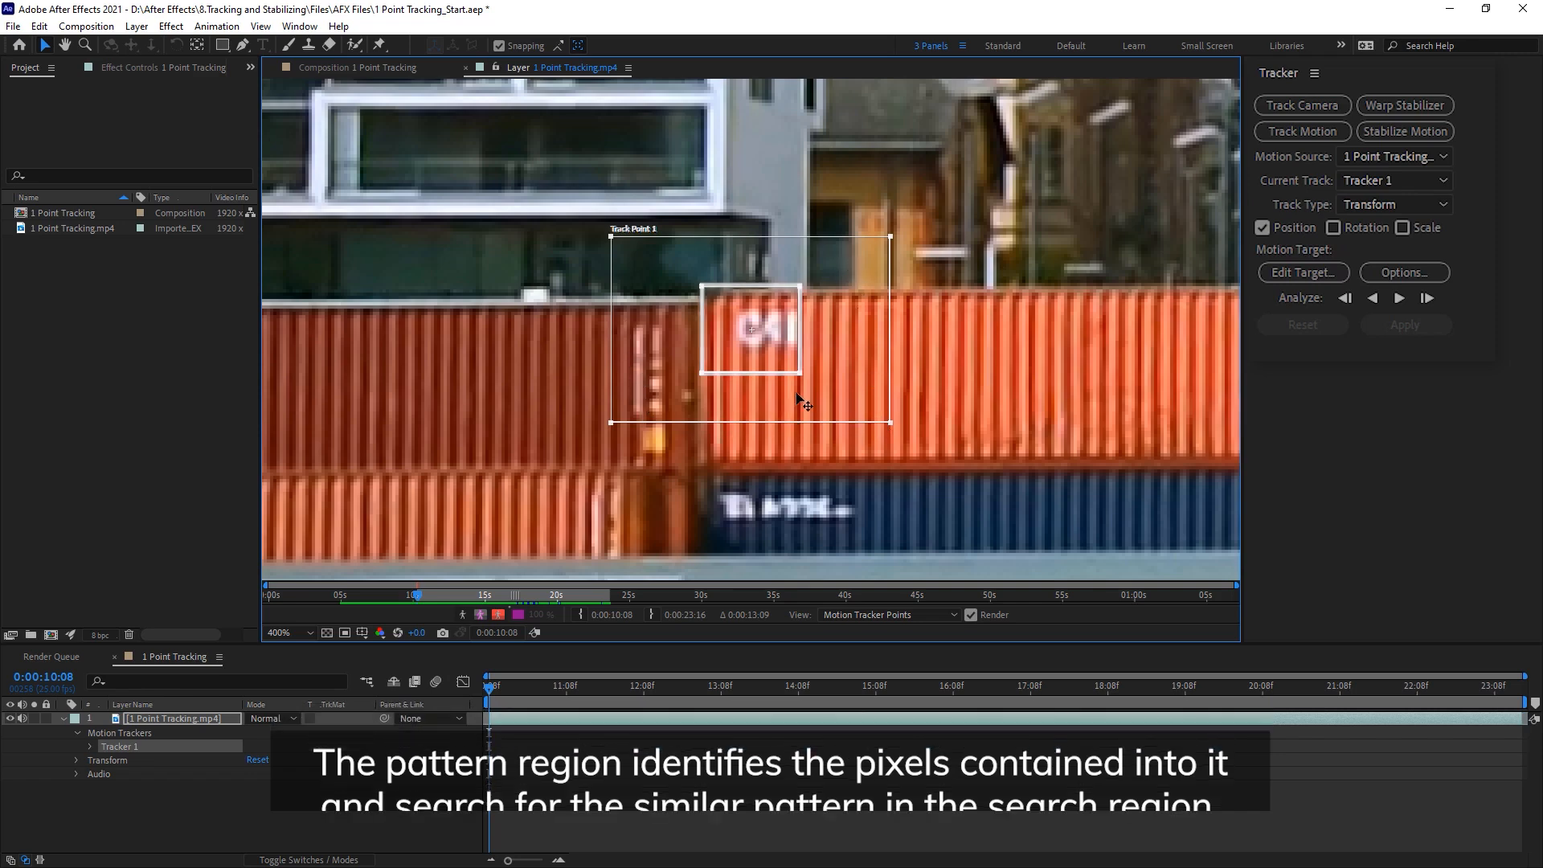
scroll(559, 360, "down", 1)
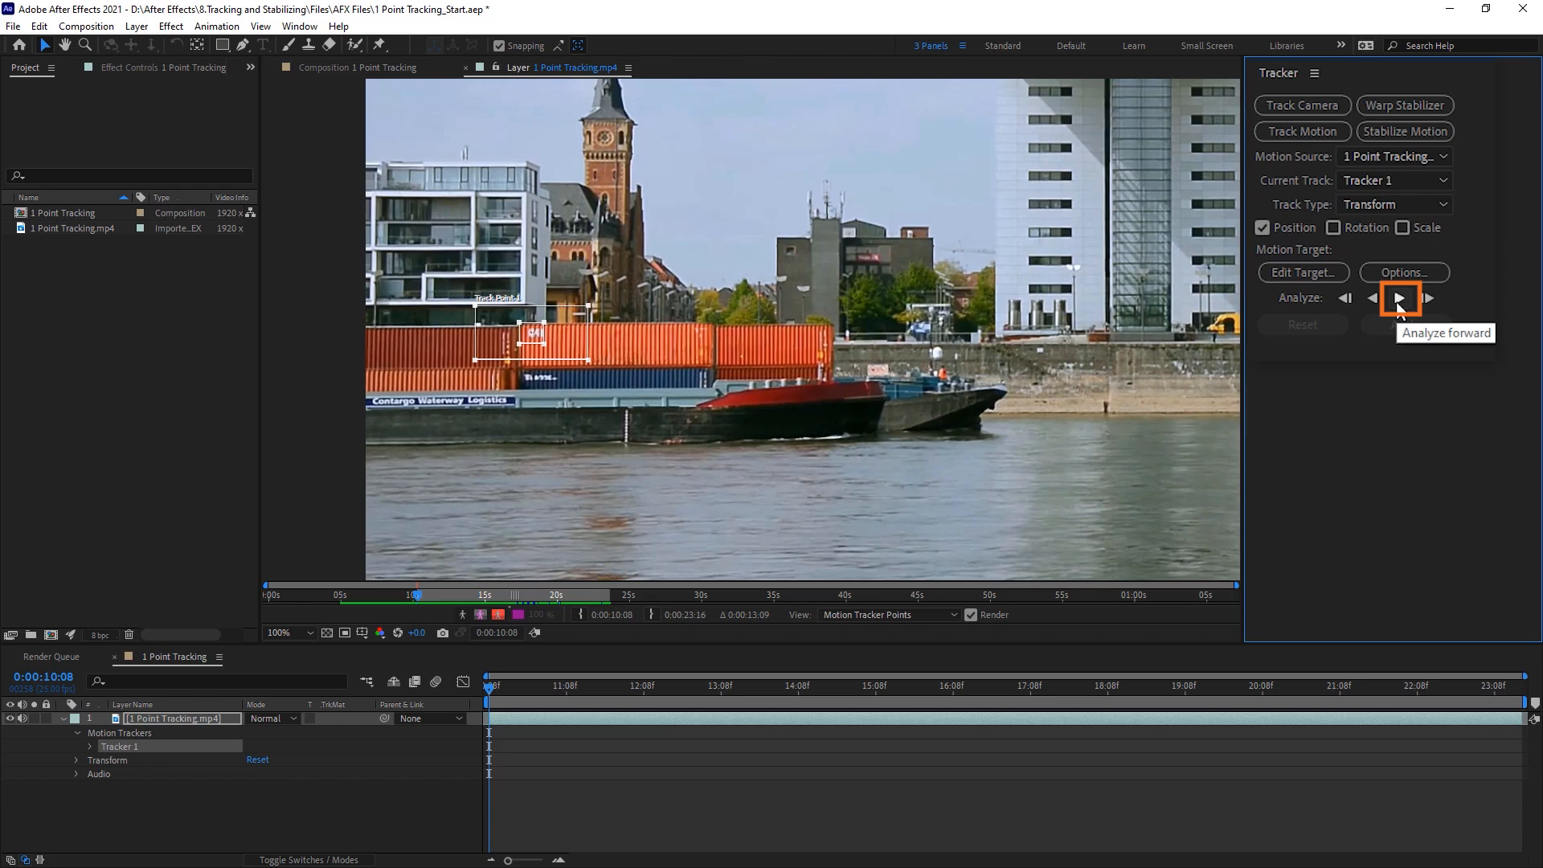
Step: In the Motion Tracker Options, set the tracking channel to Luminance and enable Enhance Before Match
left_click(1431, 272)
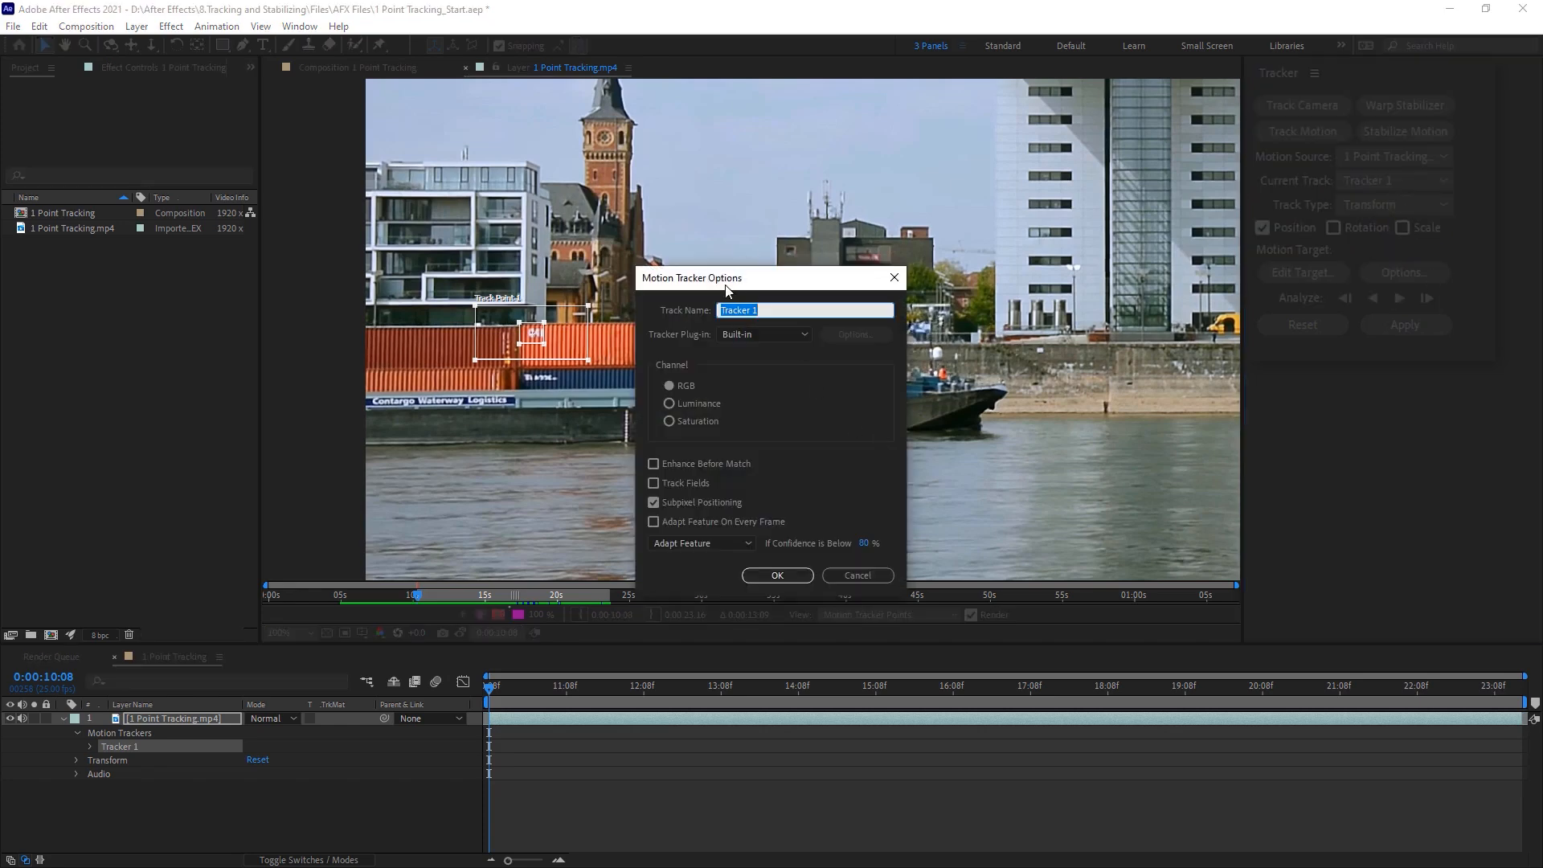
left_click_drag(726, 290, 776, 175)
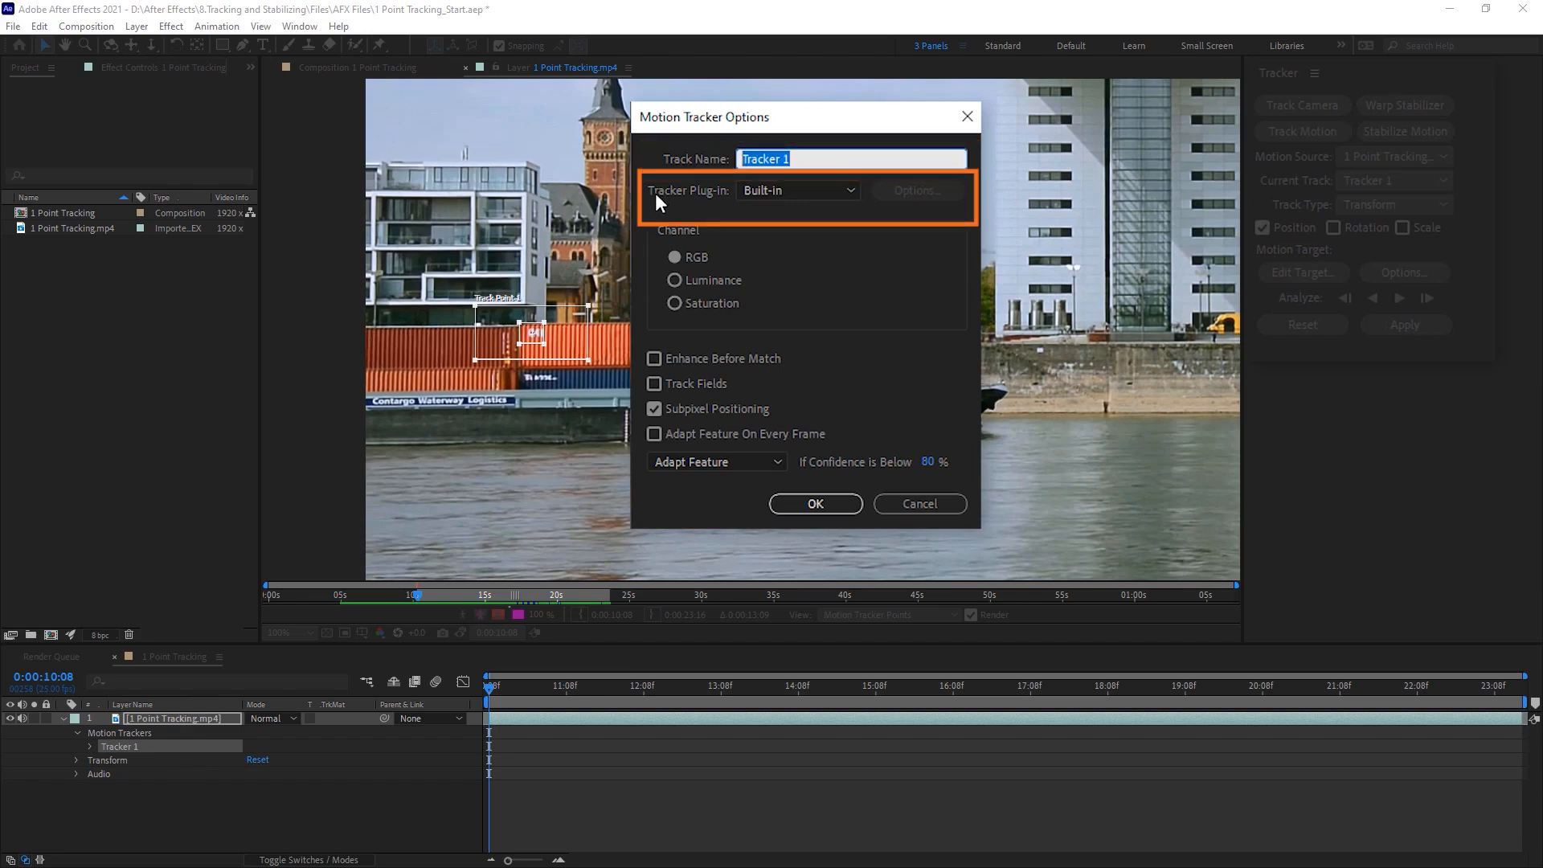
left_click(844, 191)
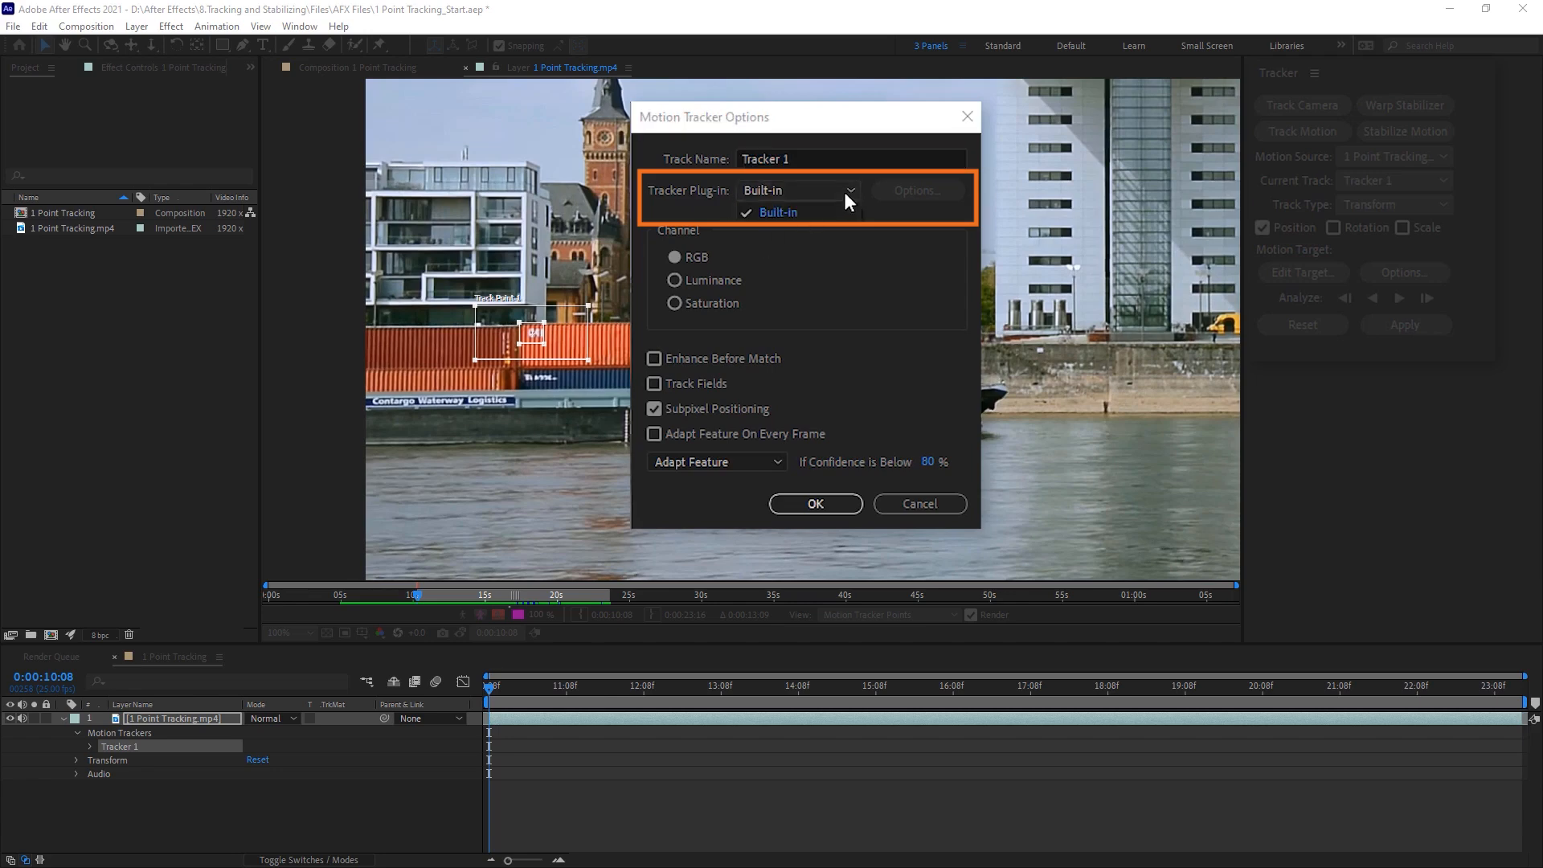
left_click(844, 191)
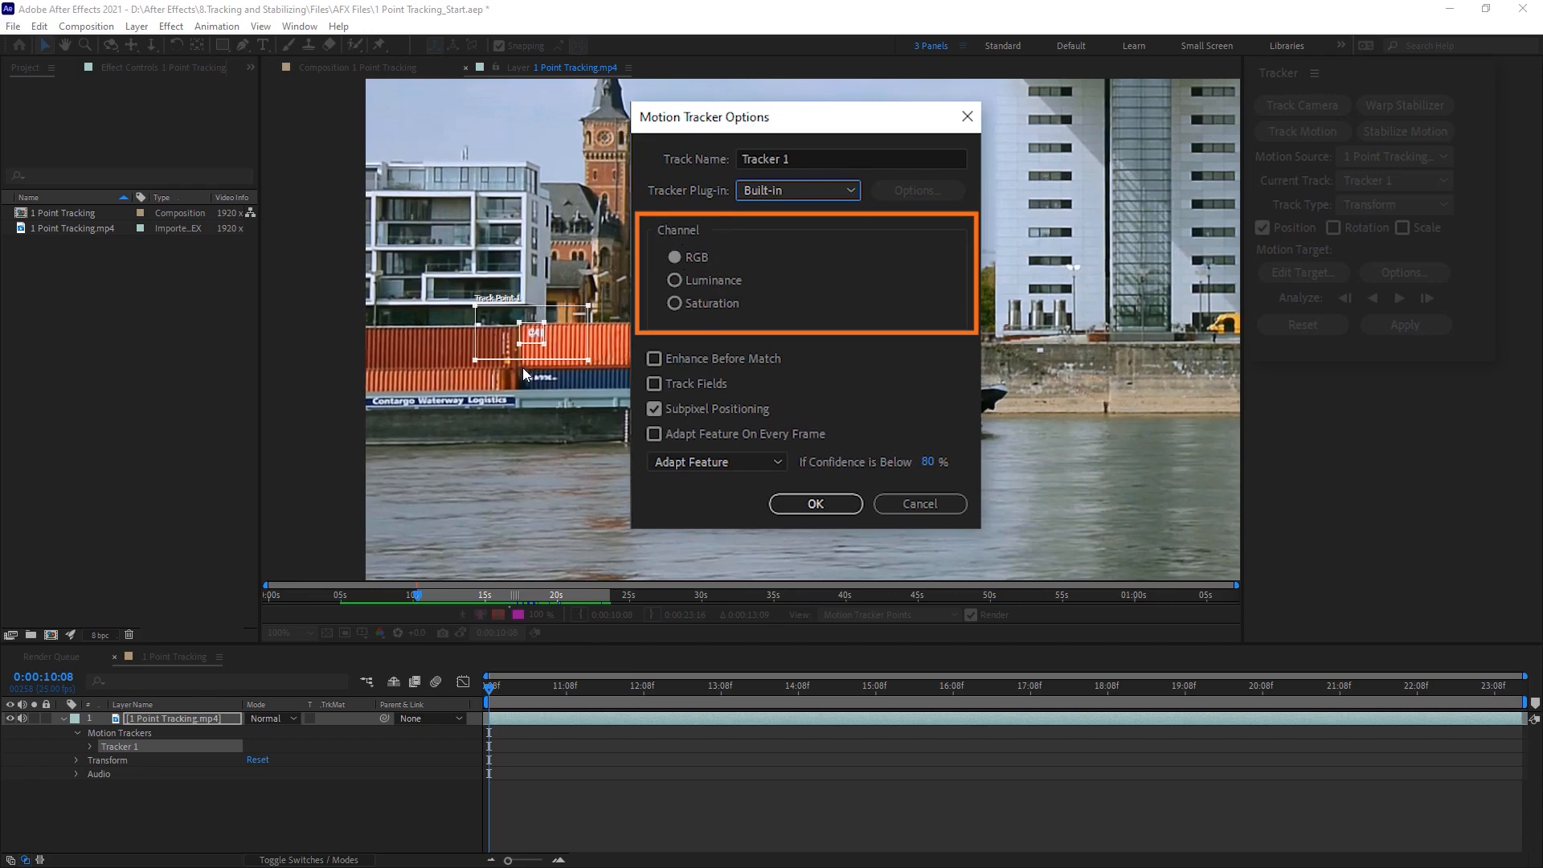
left_click(688, 278)
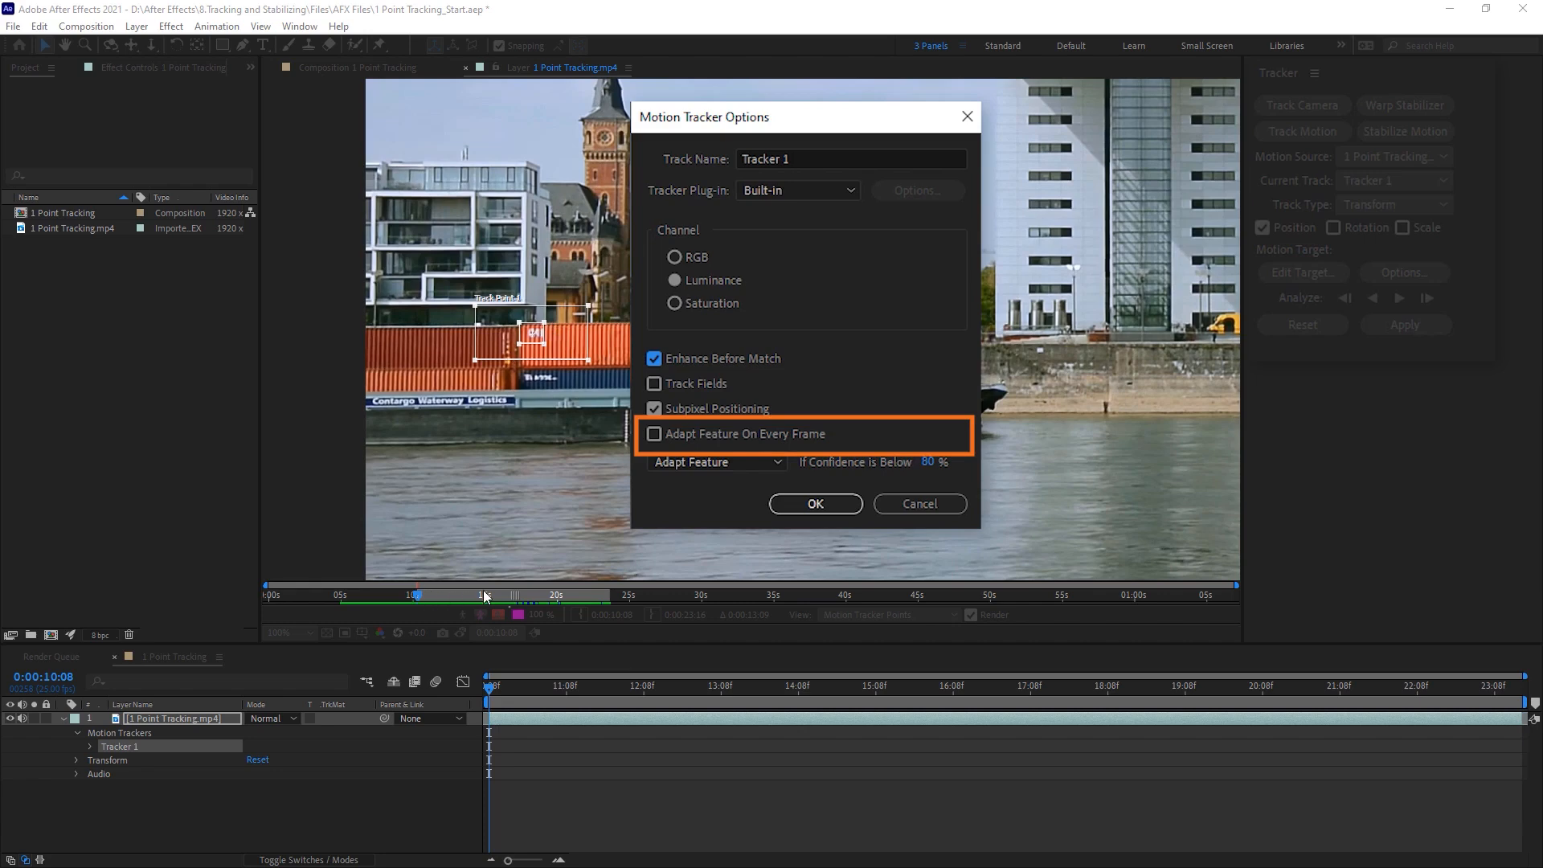
Step: Enable Adapt Feature On Every Frame, choose Continue Tracking for confidence below 80%, and accept the tracker options
left_click(699, 434)
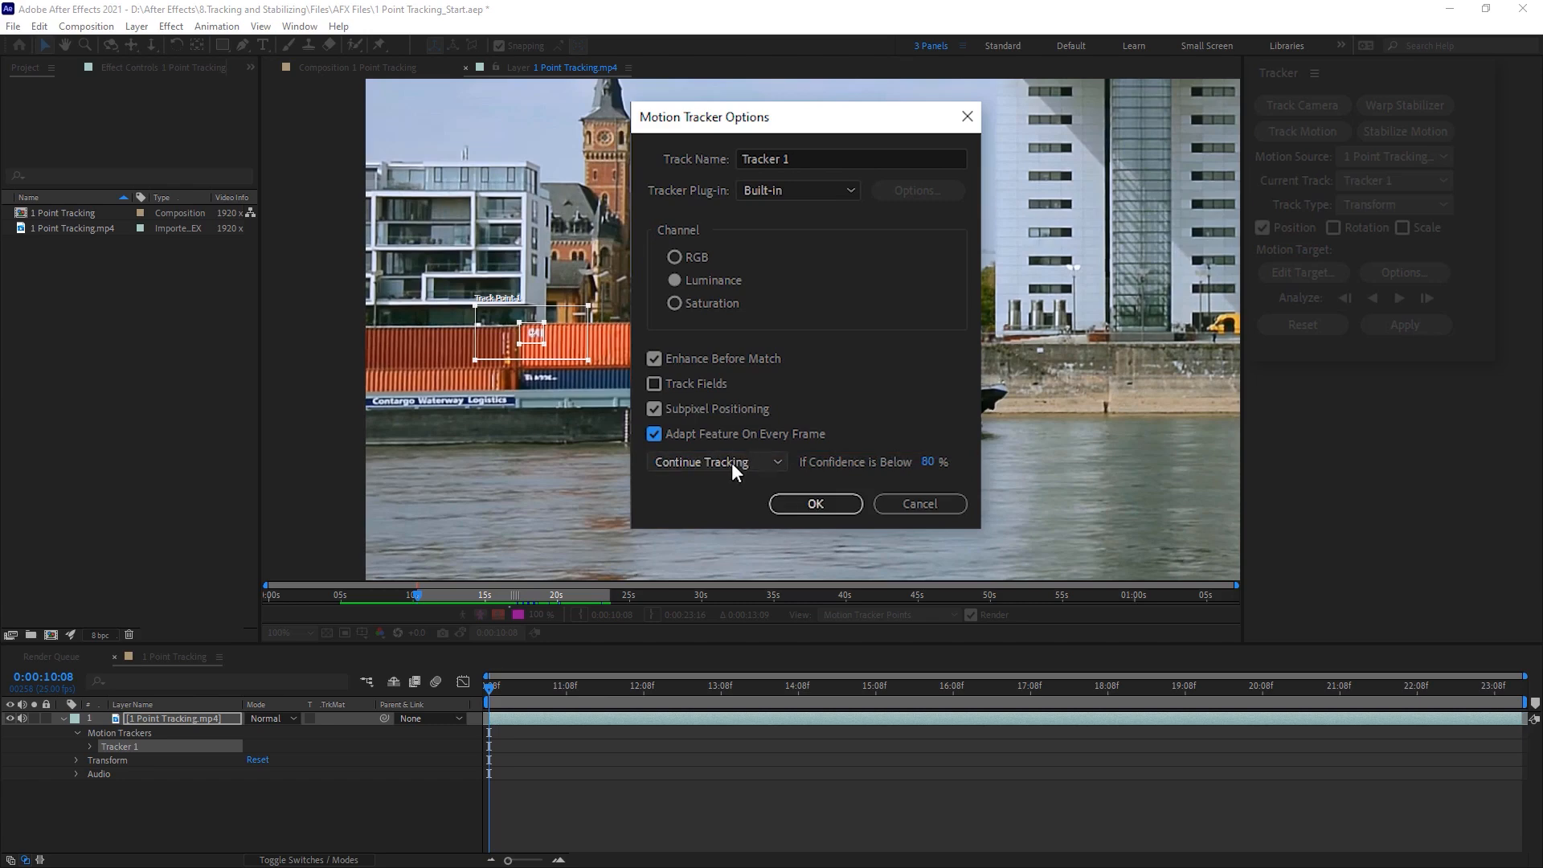
left_click(776, 462)
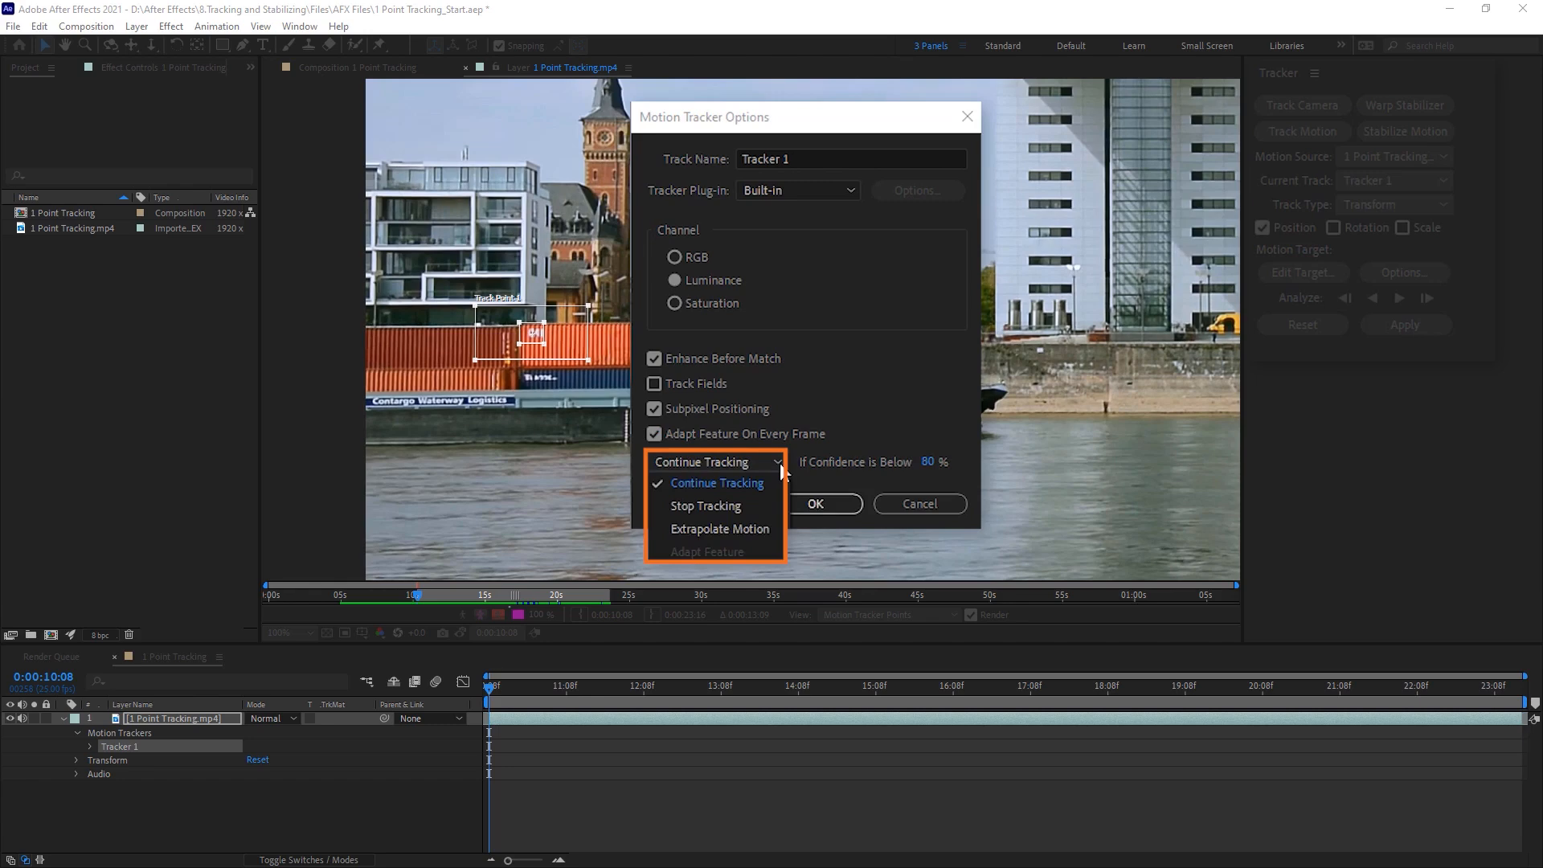
left_click(725, 483)
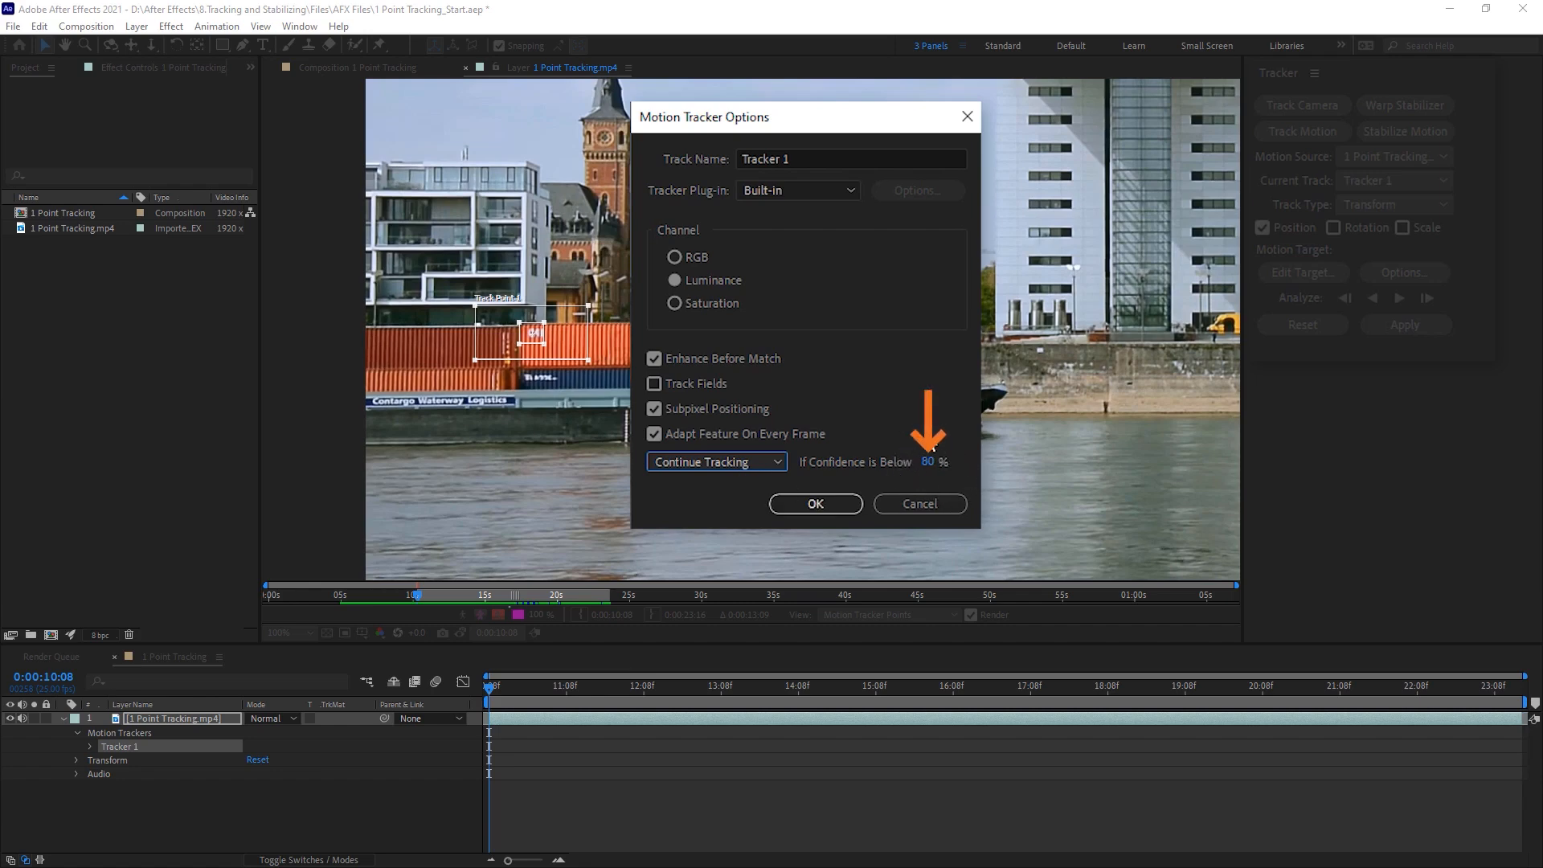
left_click(761, 463)
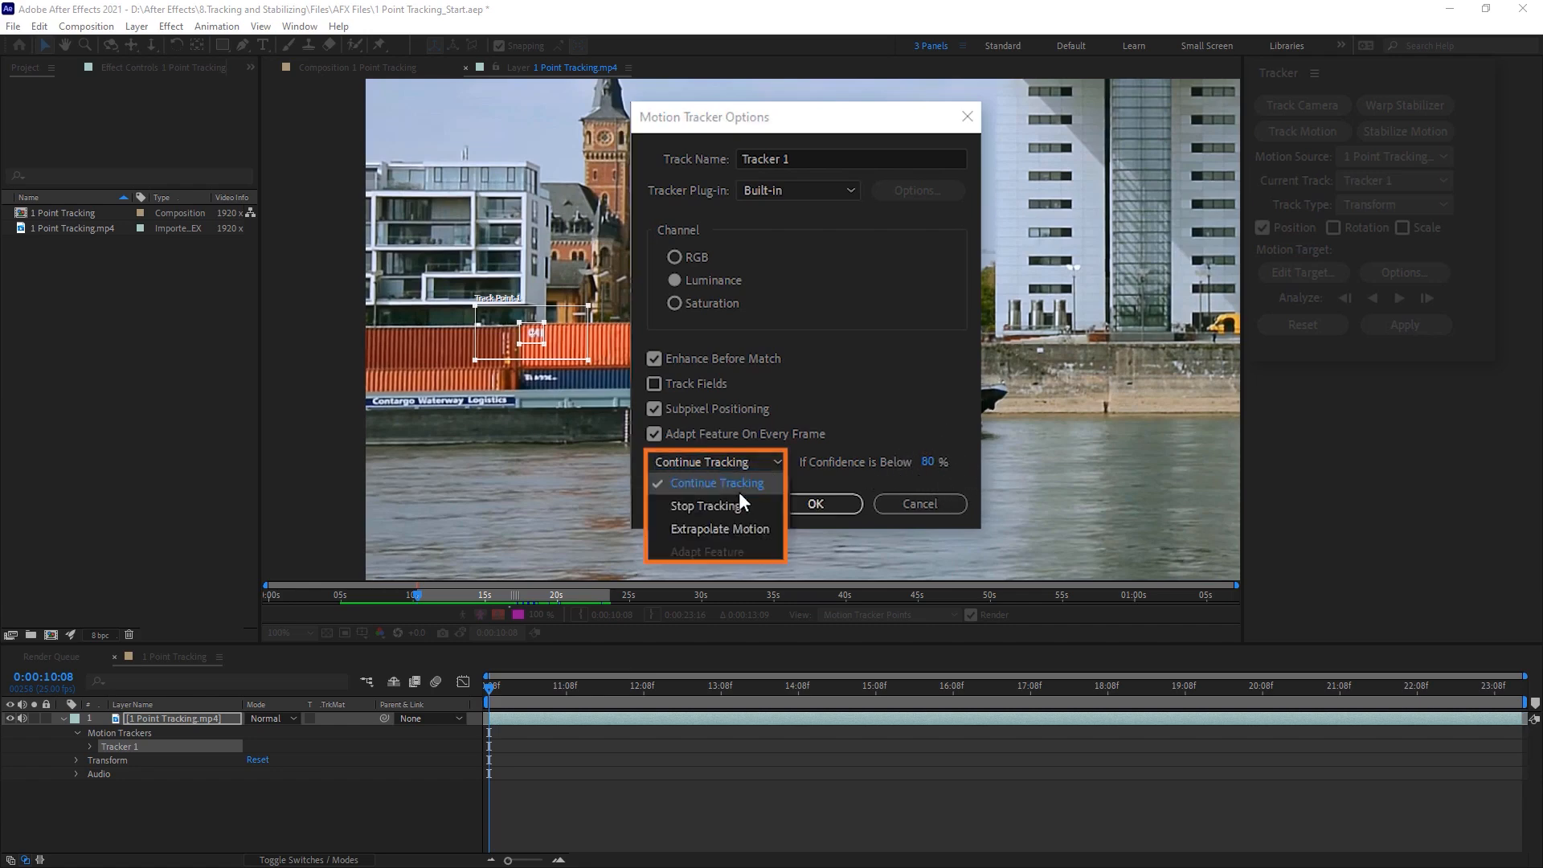
left_click(735, 505)
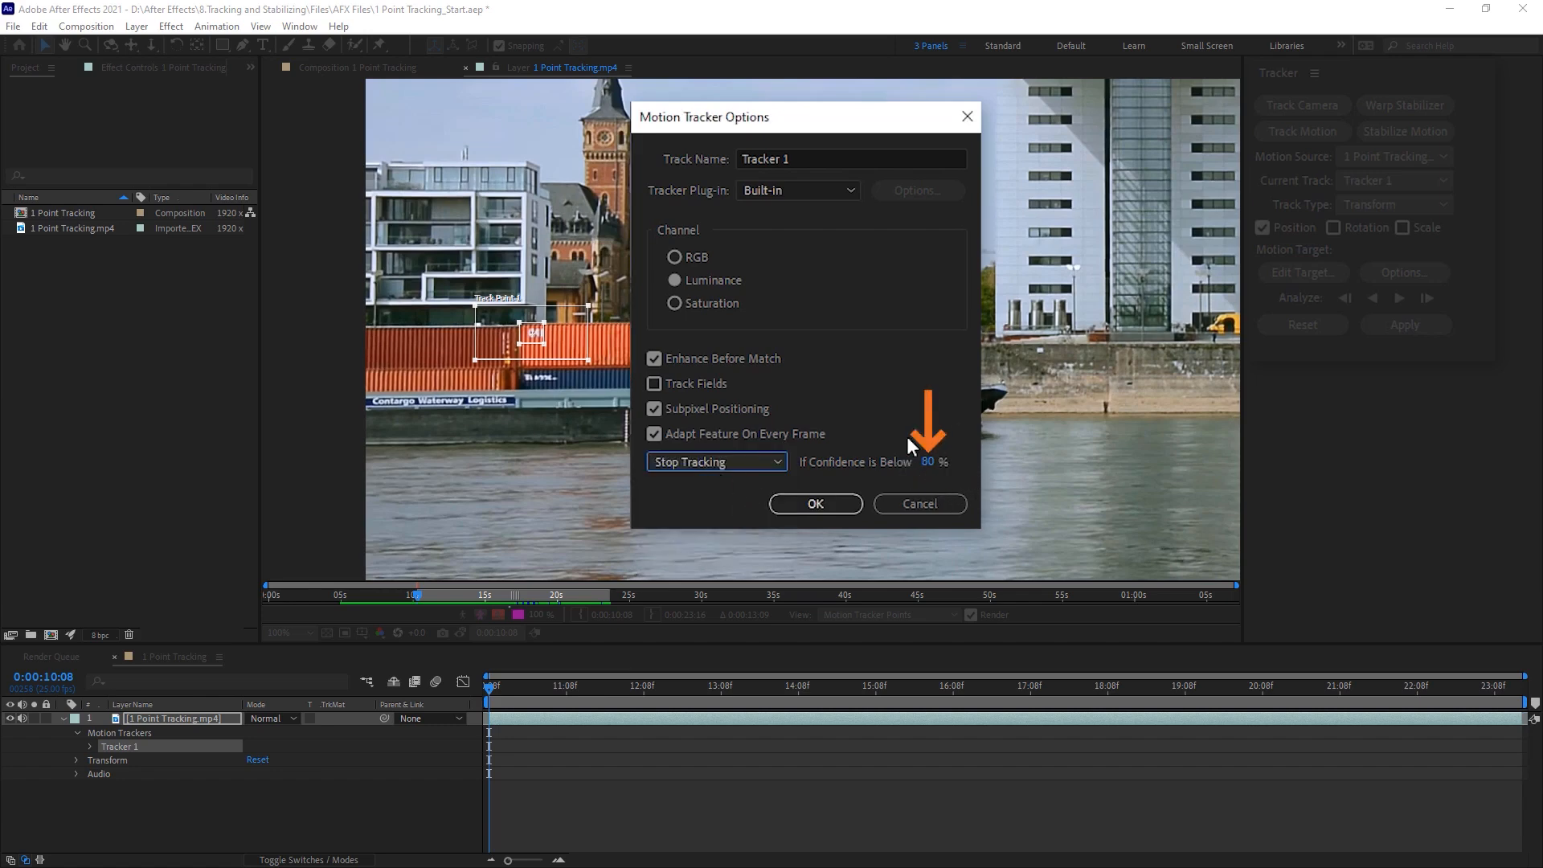
left_click(742, 462)
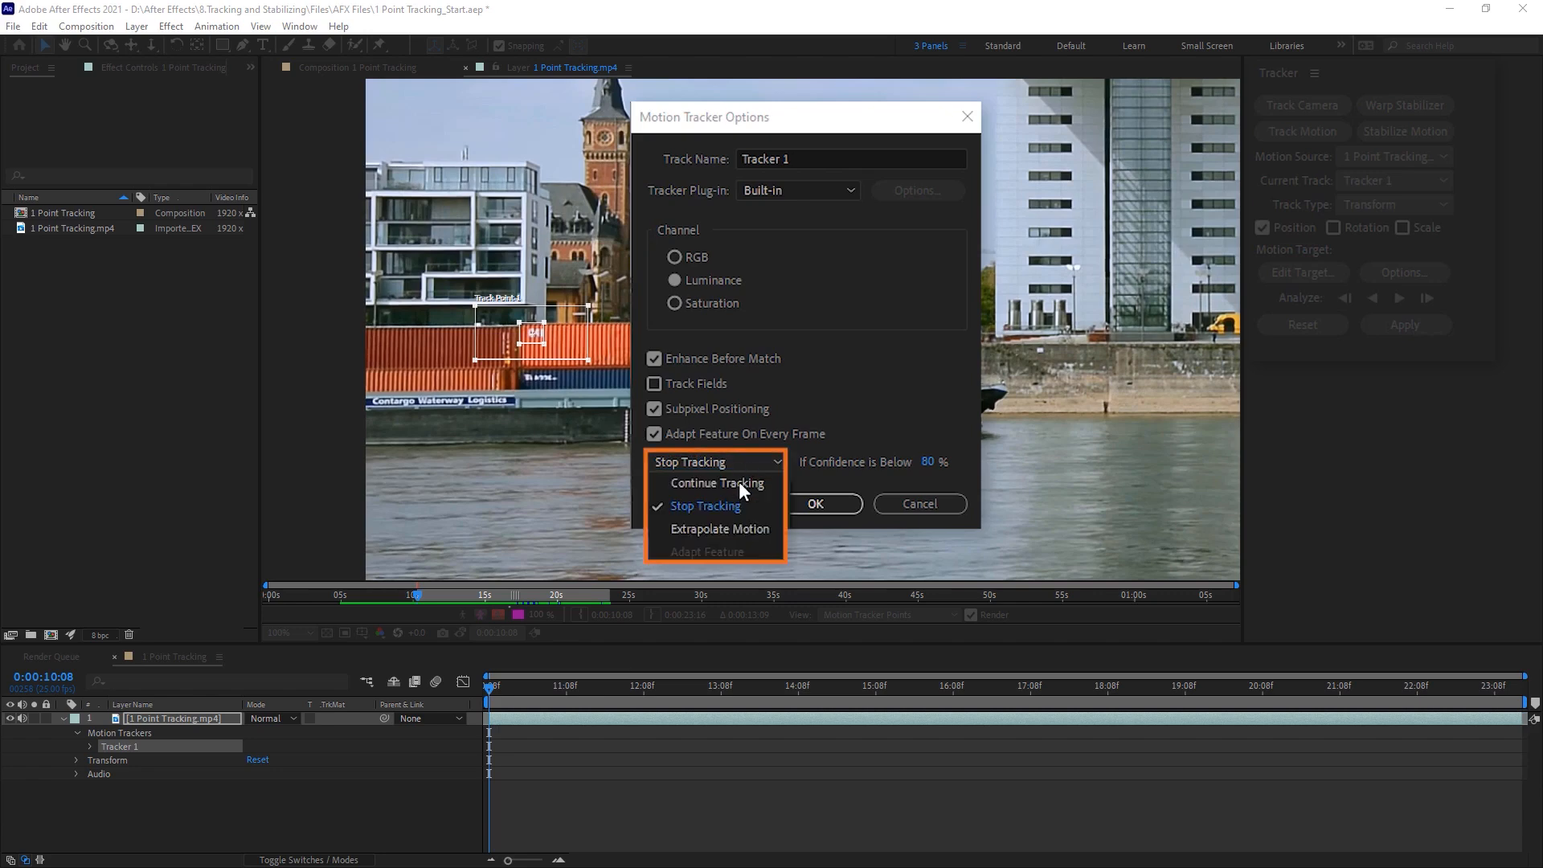
left_click(738, 485)
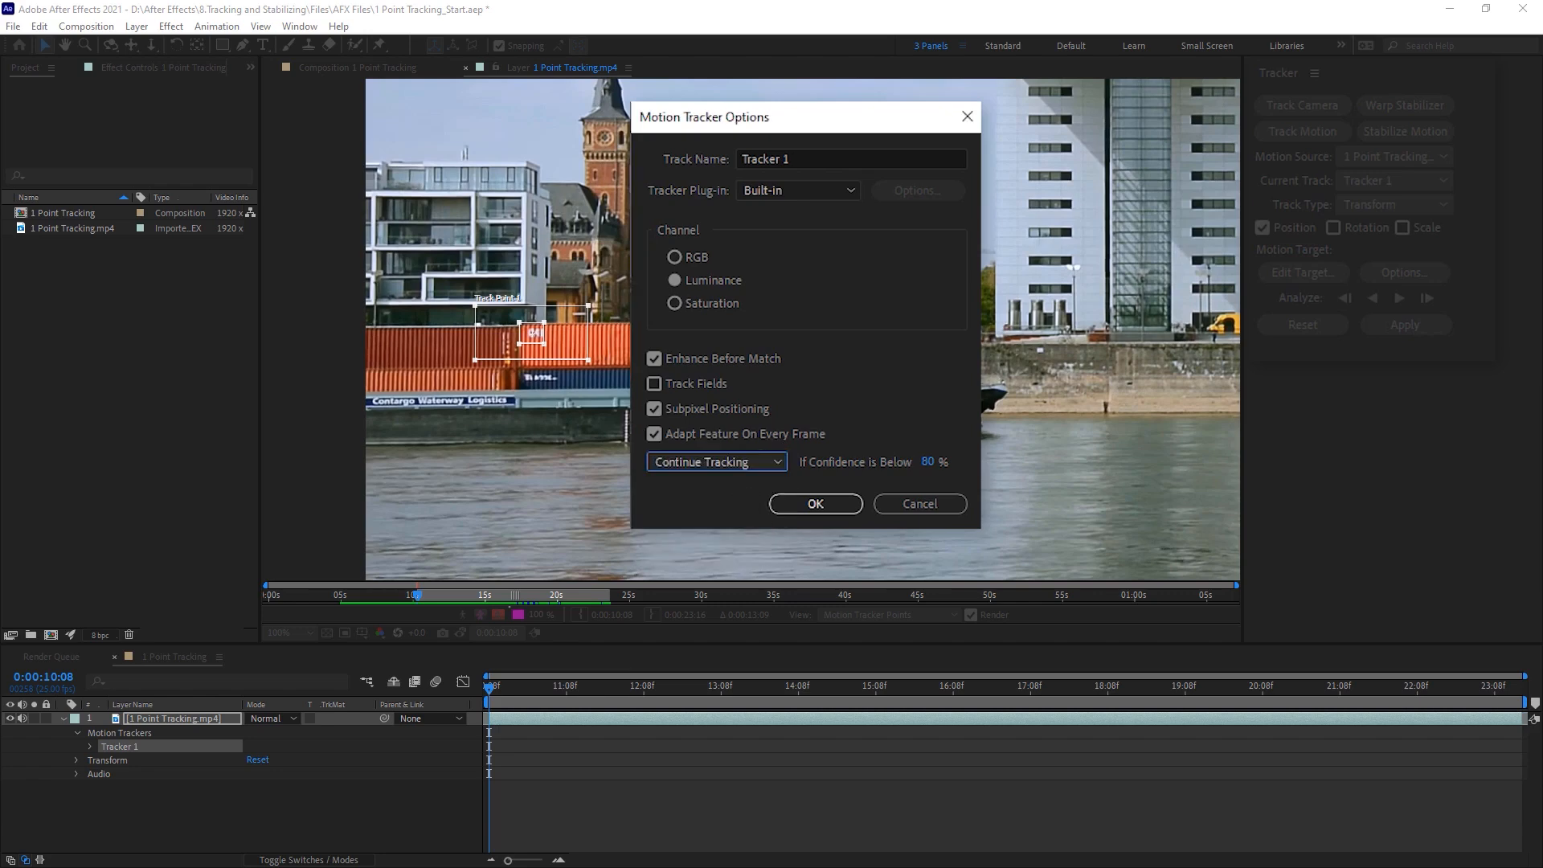
left_click(816, 507)
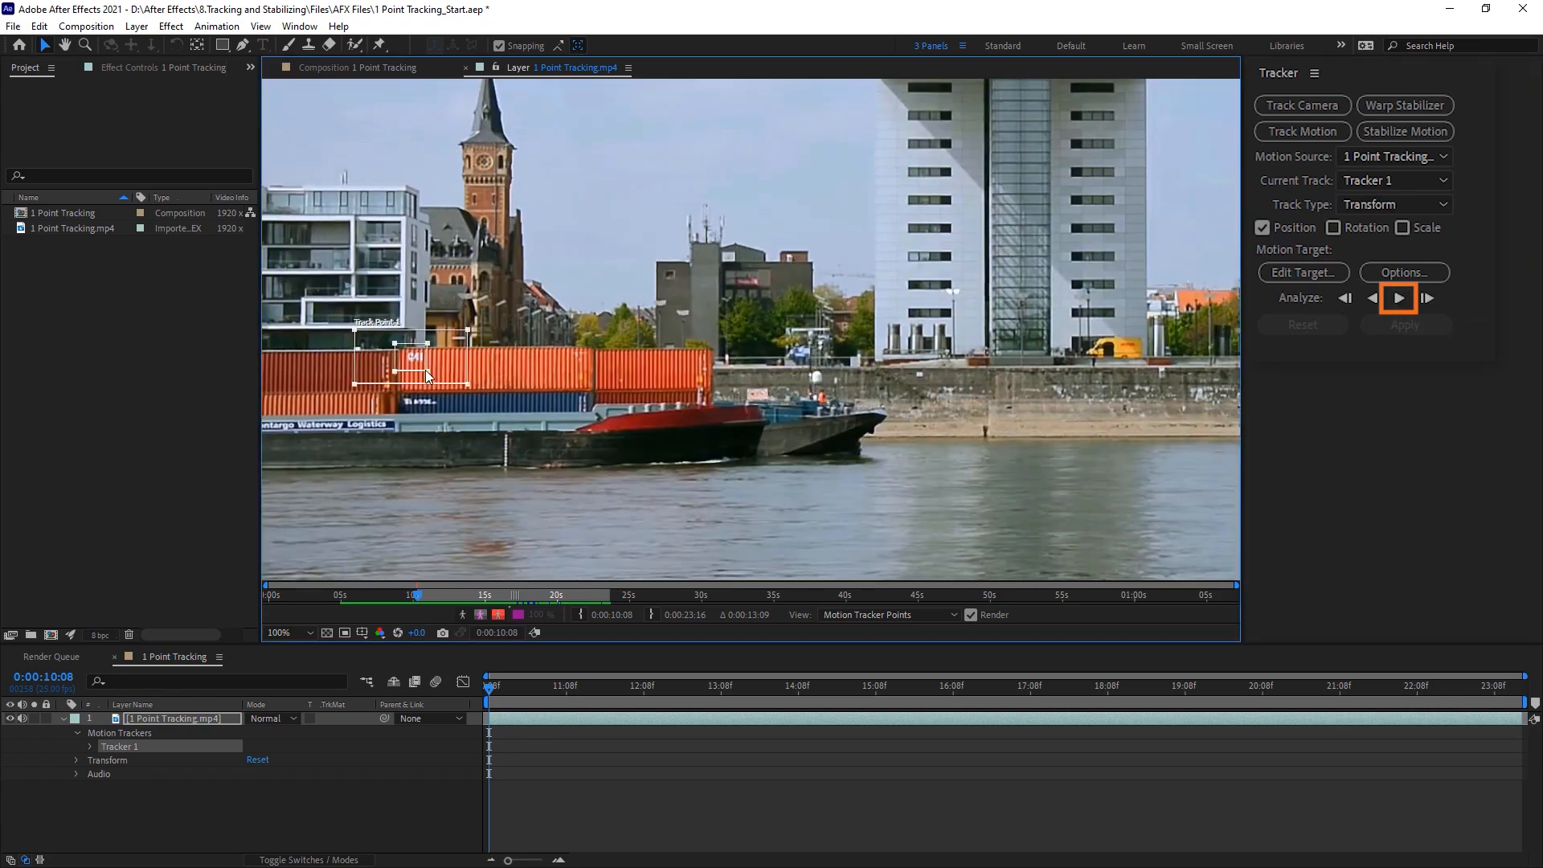
Step: Analyze the footage forward to track the container's lettering through the whole clip, and return to the clip's start
left_click(1400, 300)
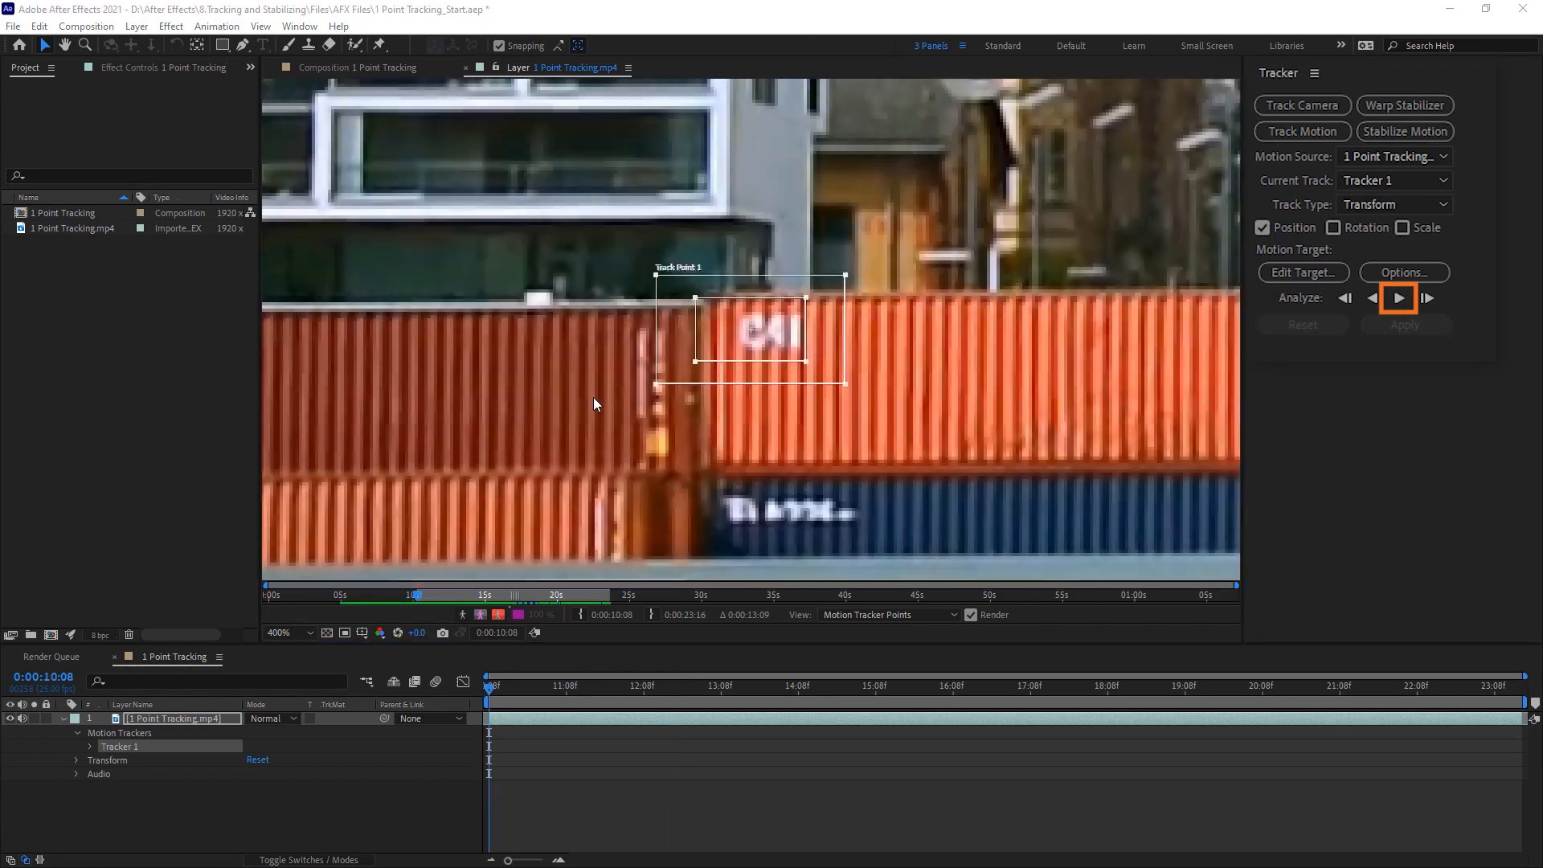
left_click_drag(593, 404, 355, 405)
left_click_drag(567, 362, 597, 370)
left_click(1401, 300)
scroll(450, 310, "down", 1)
left_click(1400, 300)
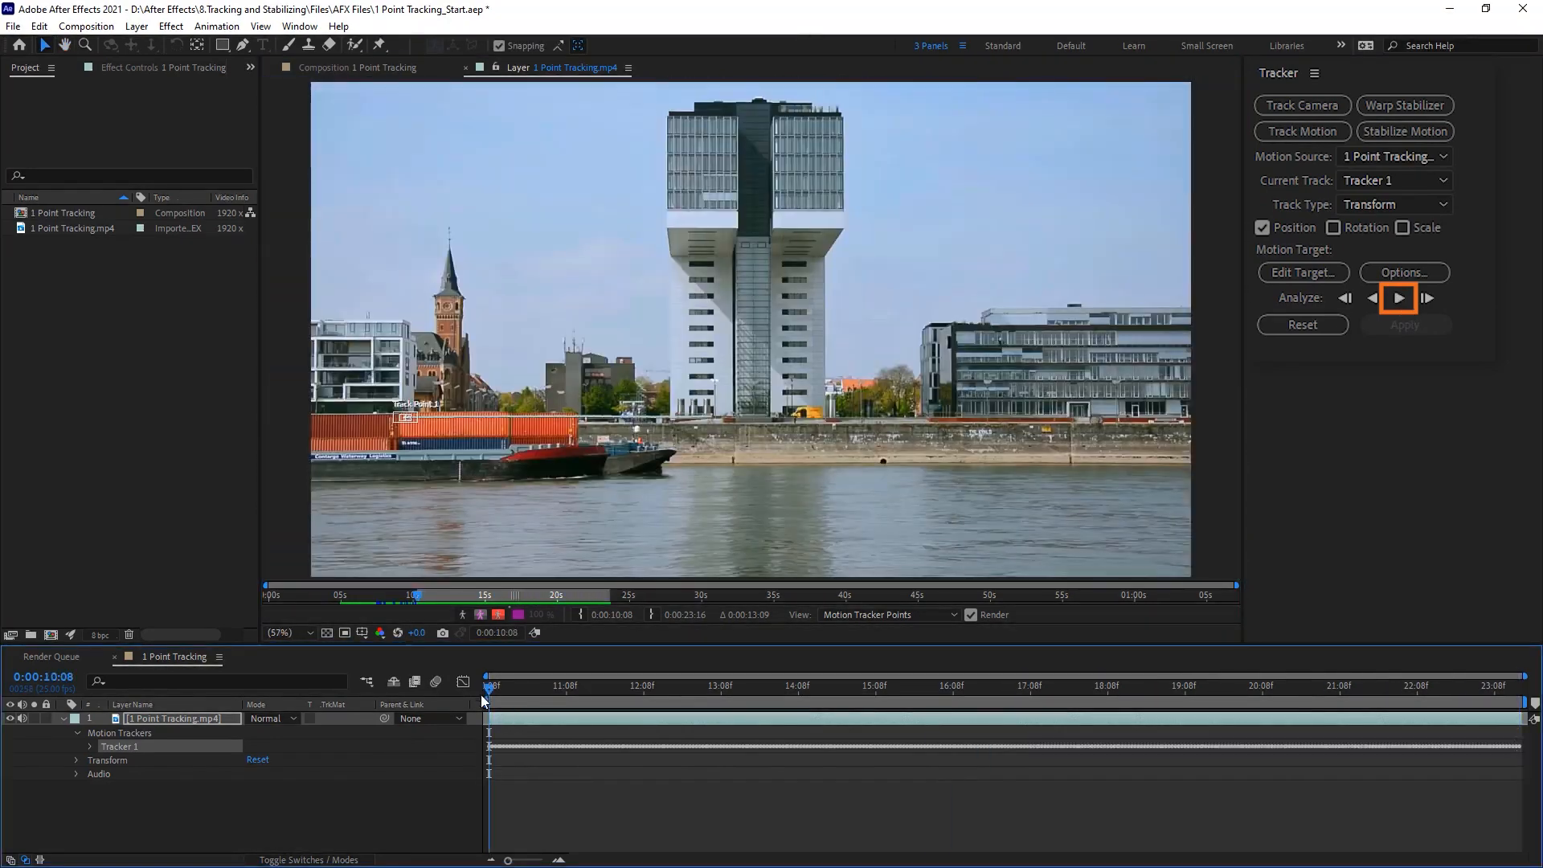
left_click_drag(496, 693, 485, 763)
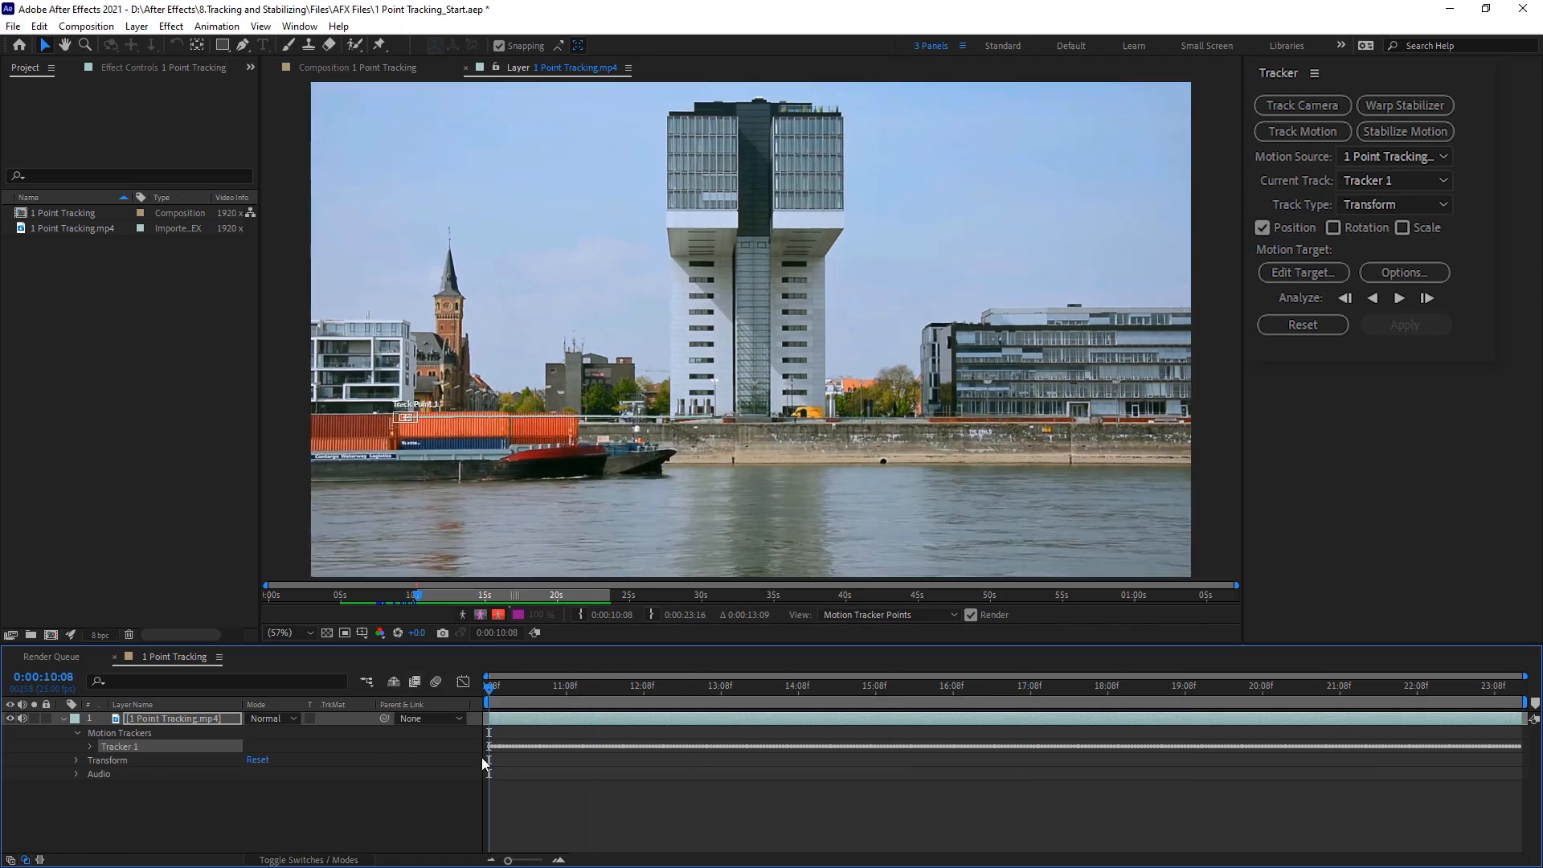
Step: Add a new null object to the 1 Point Tracking composition
right_click(258, 810)
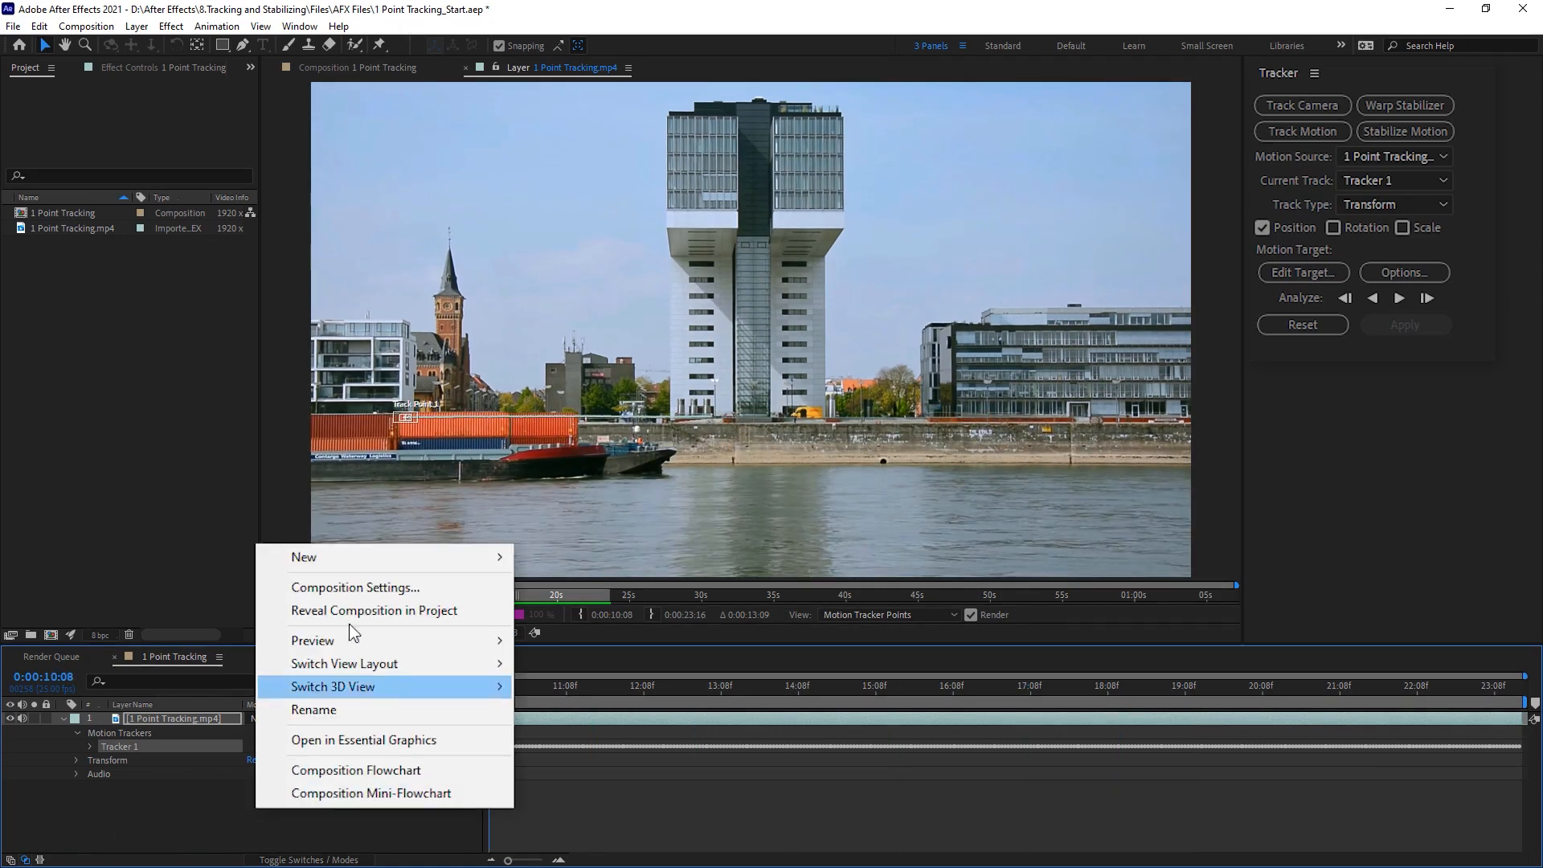
mouse_move(357, 566)
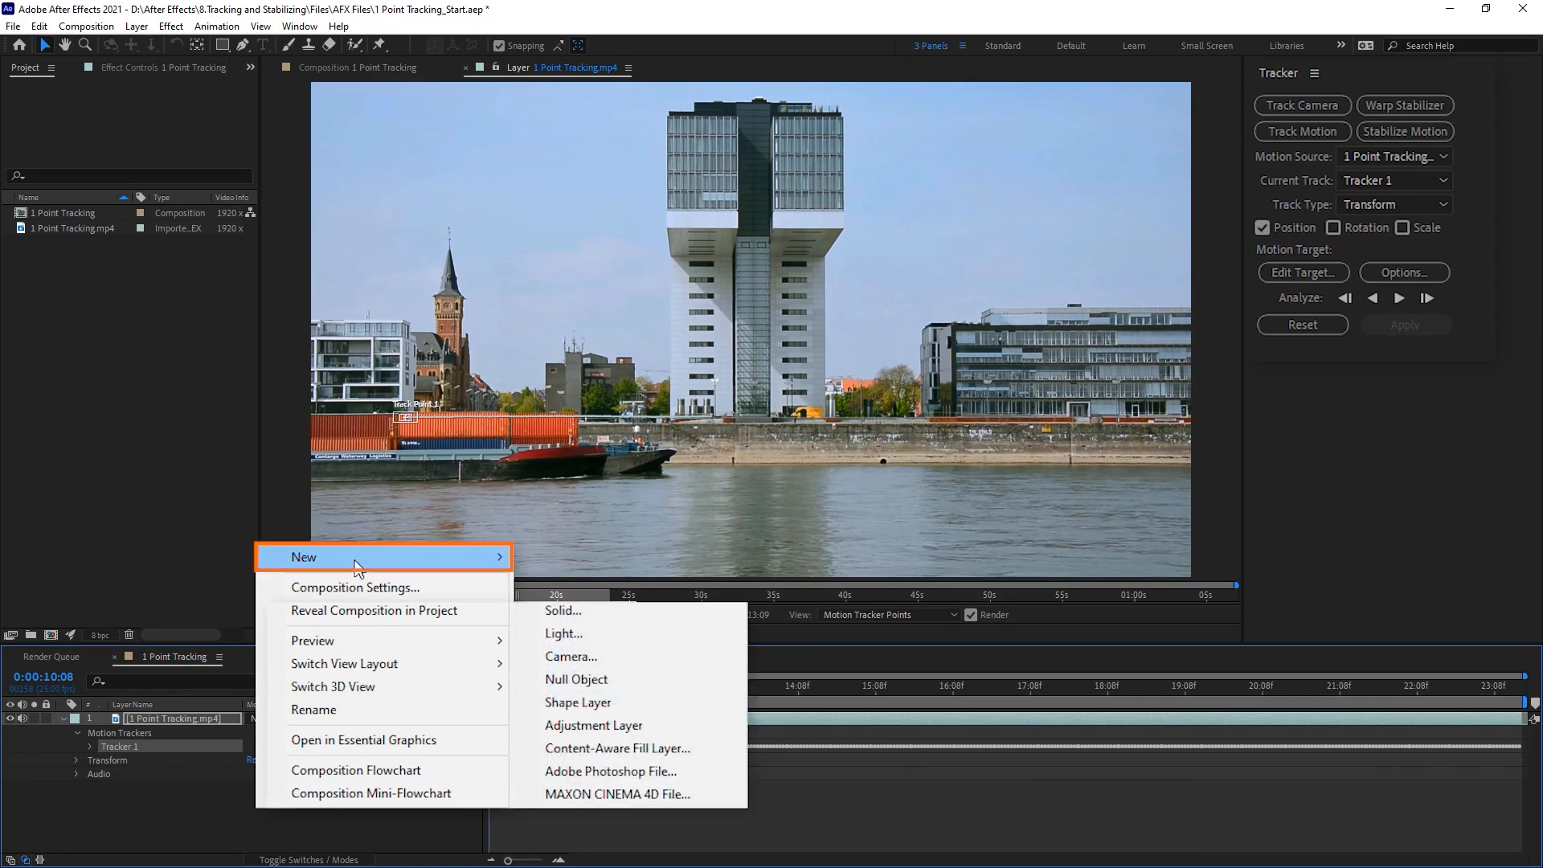
left_click(623, 684)
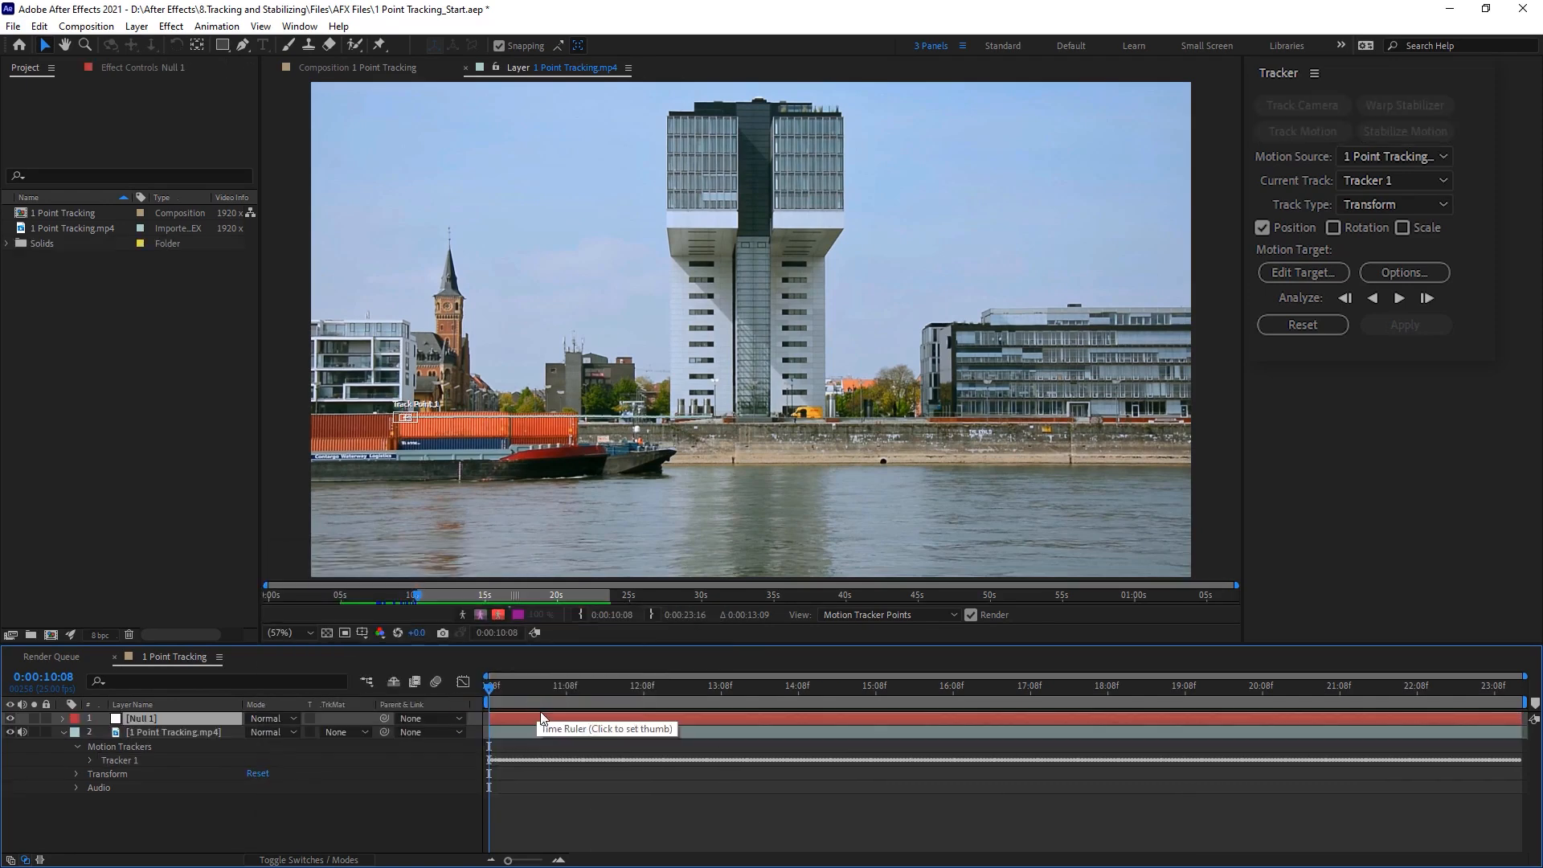
Step: Set Null 1 as the motion target of the footage's tracker, apply the tracking in X and Y, and scrub through the result
left_click(178, 733)
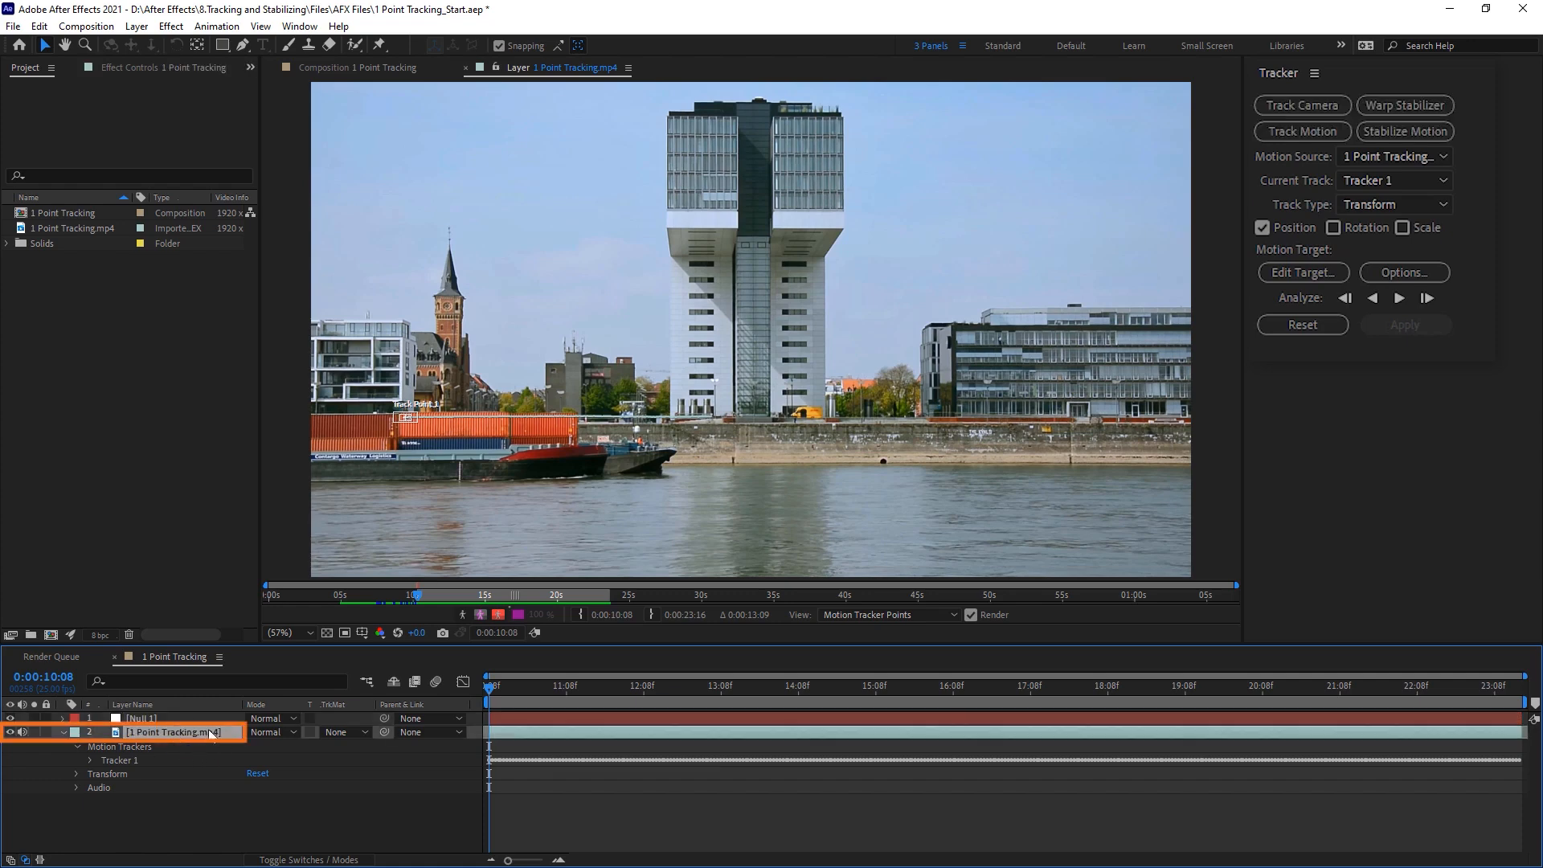
left_click(1304, 270)
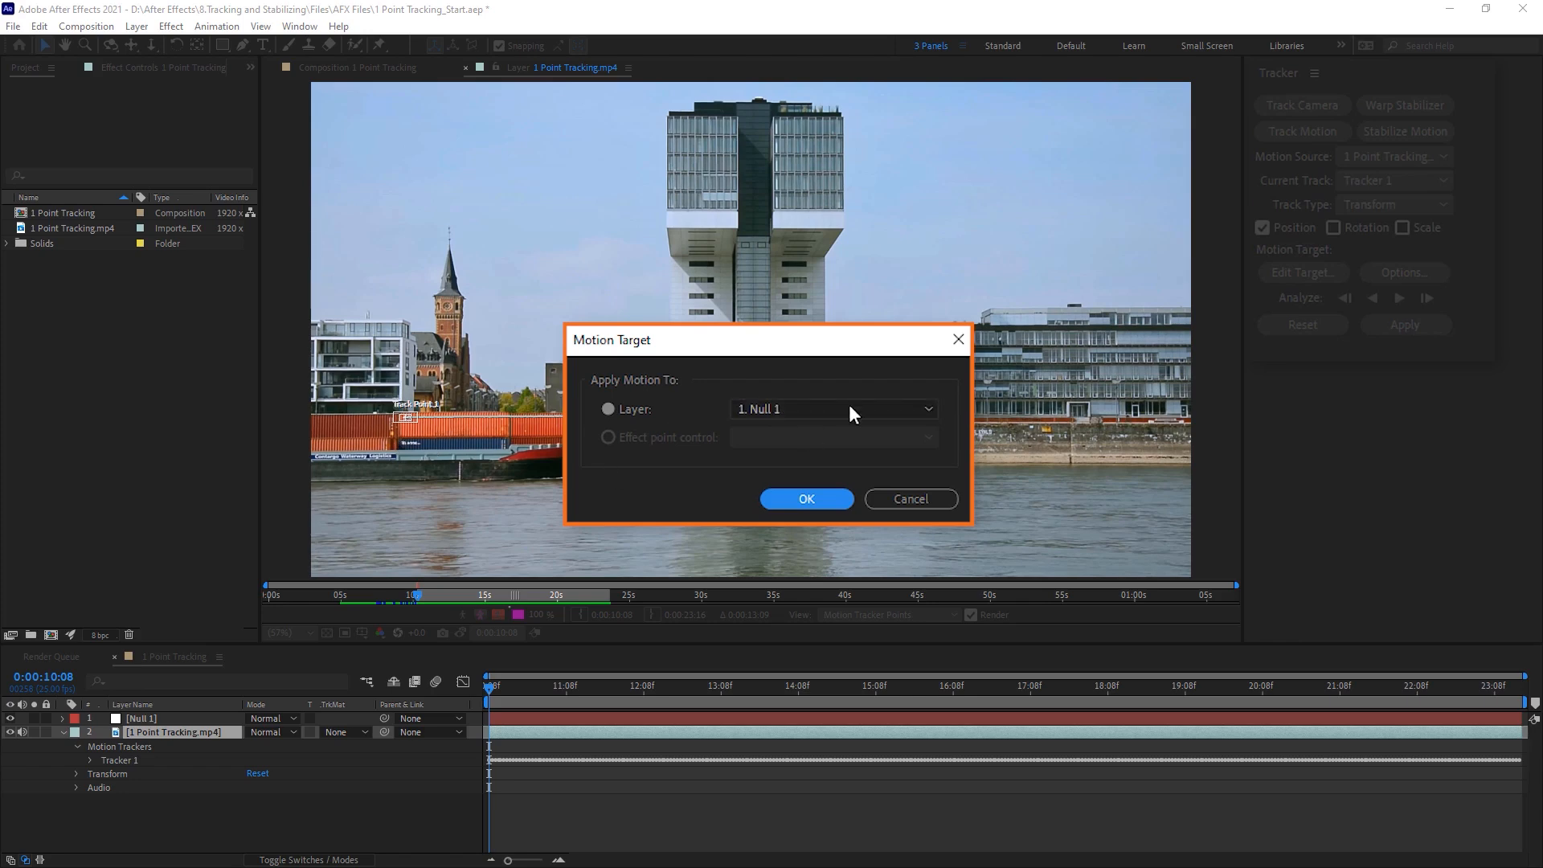
left_click(806, 499)
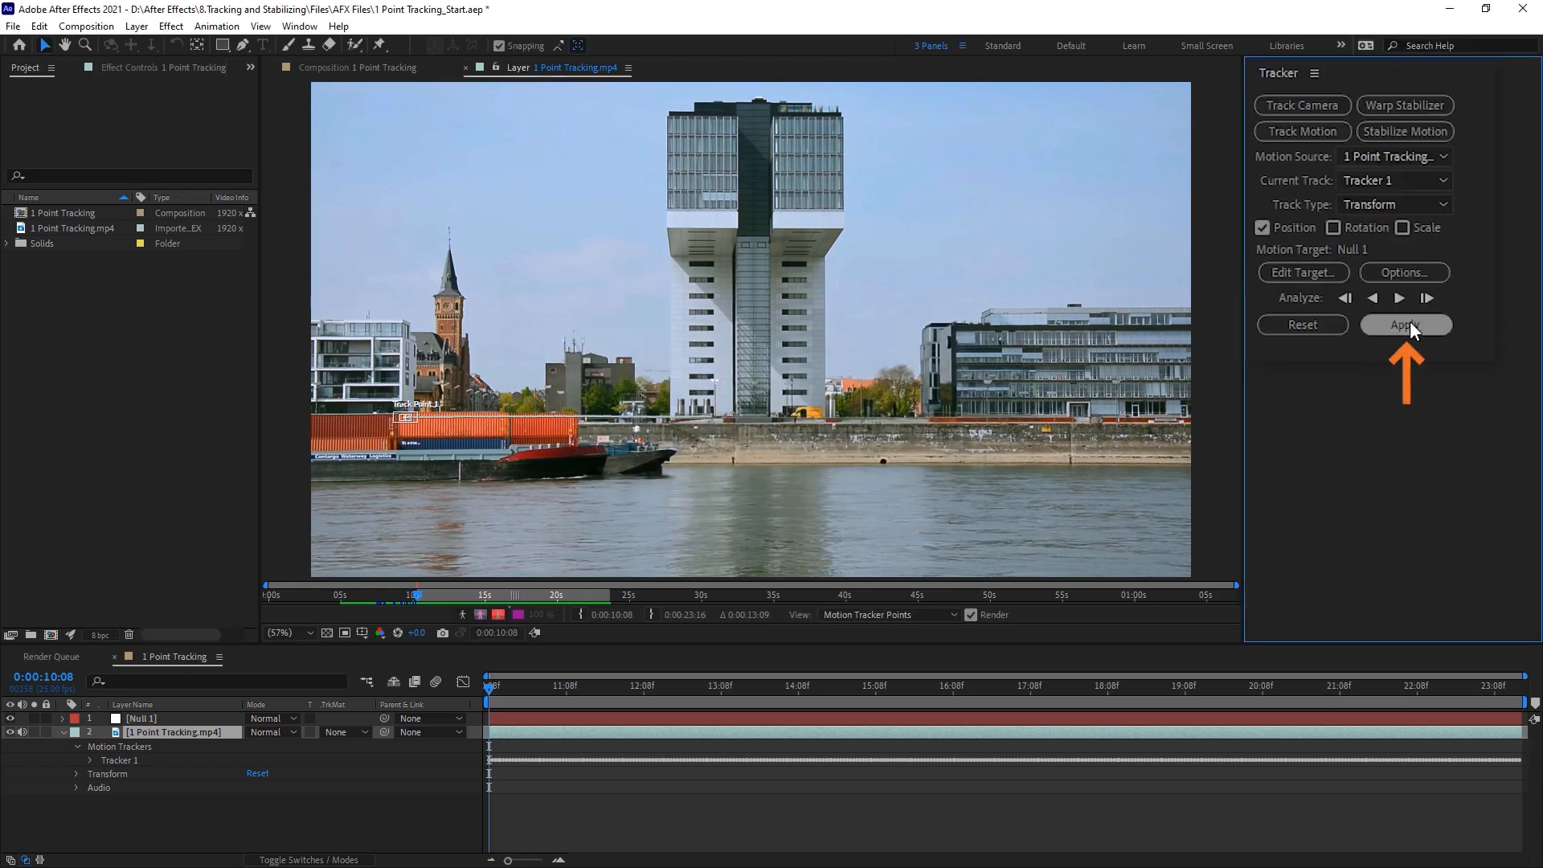
left_click(1412, 328)
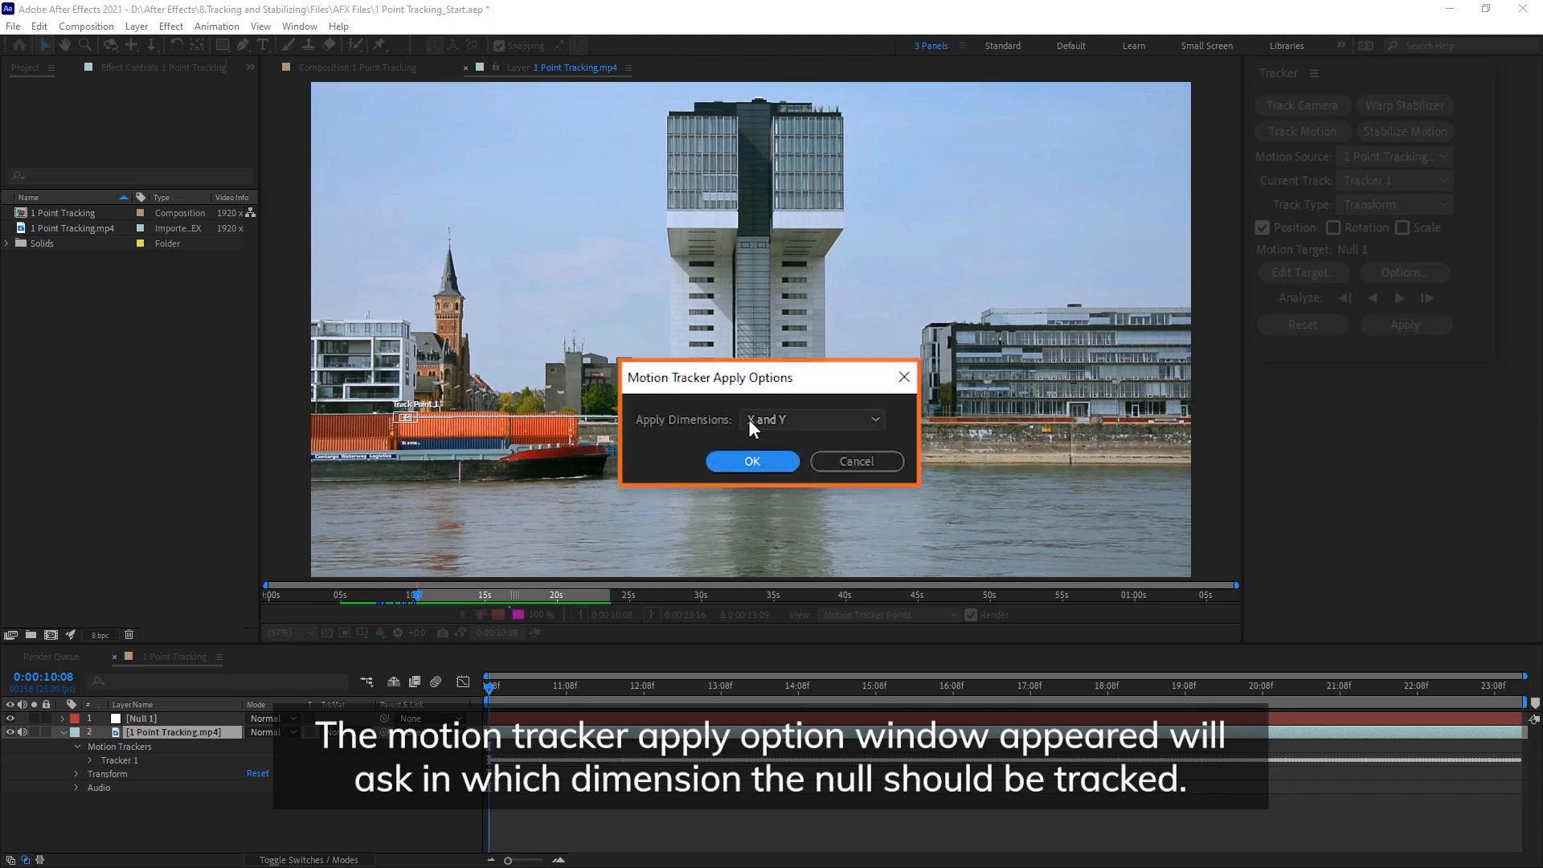
left_click(754, 461)
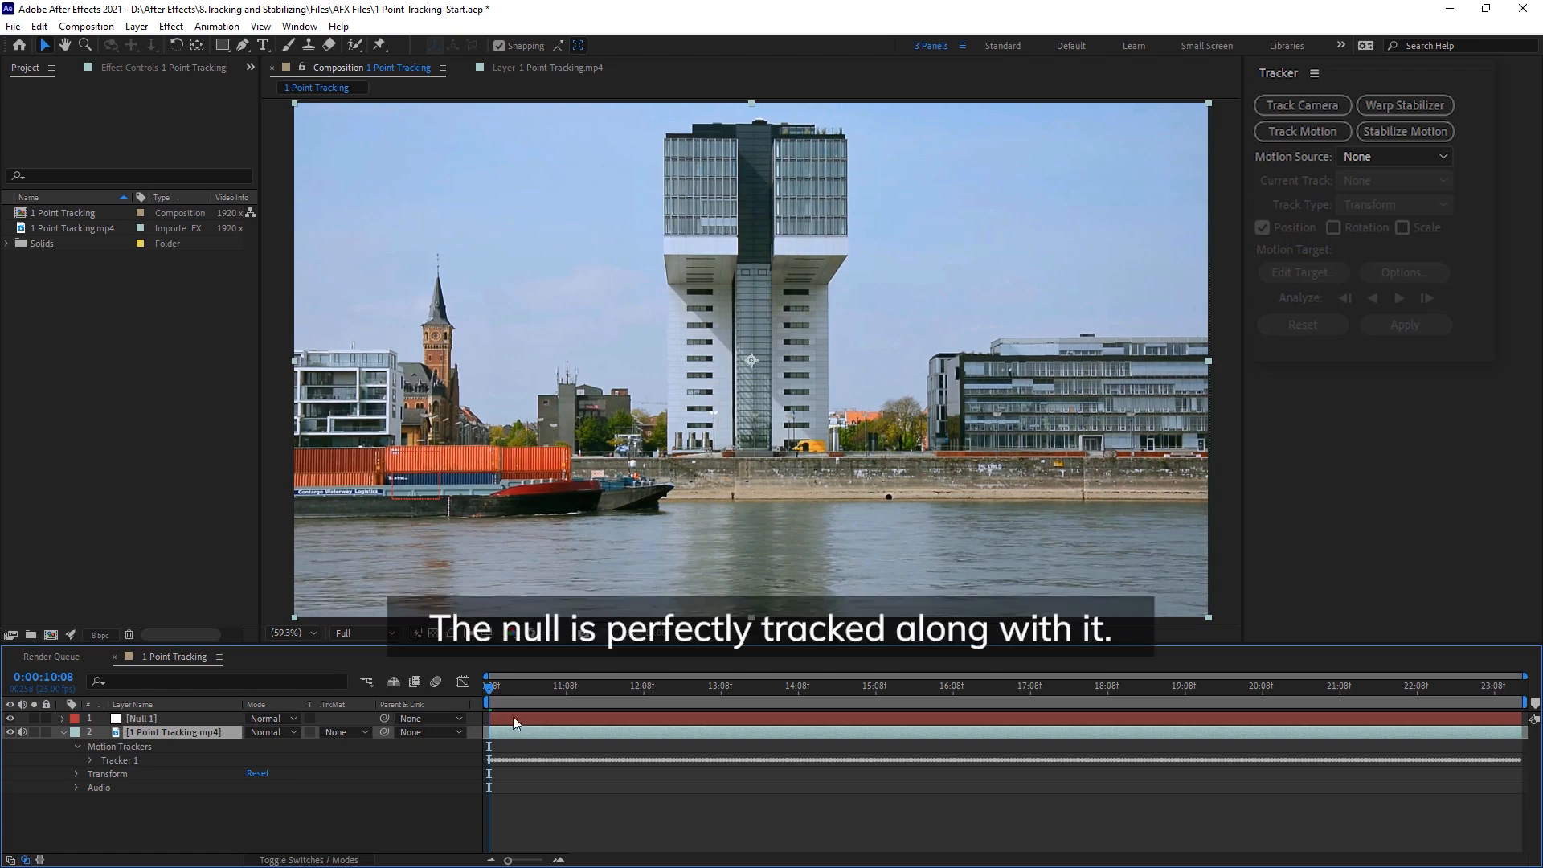
left_click_drag(498, 696, 364, 704)
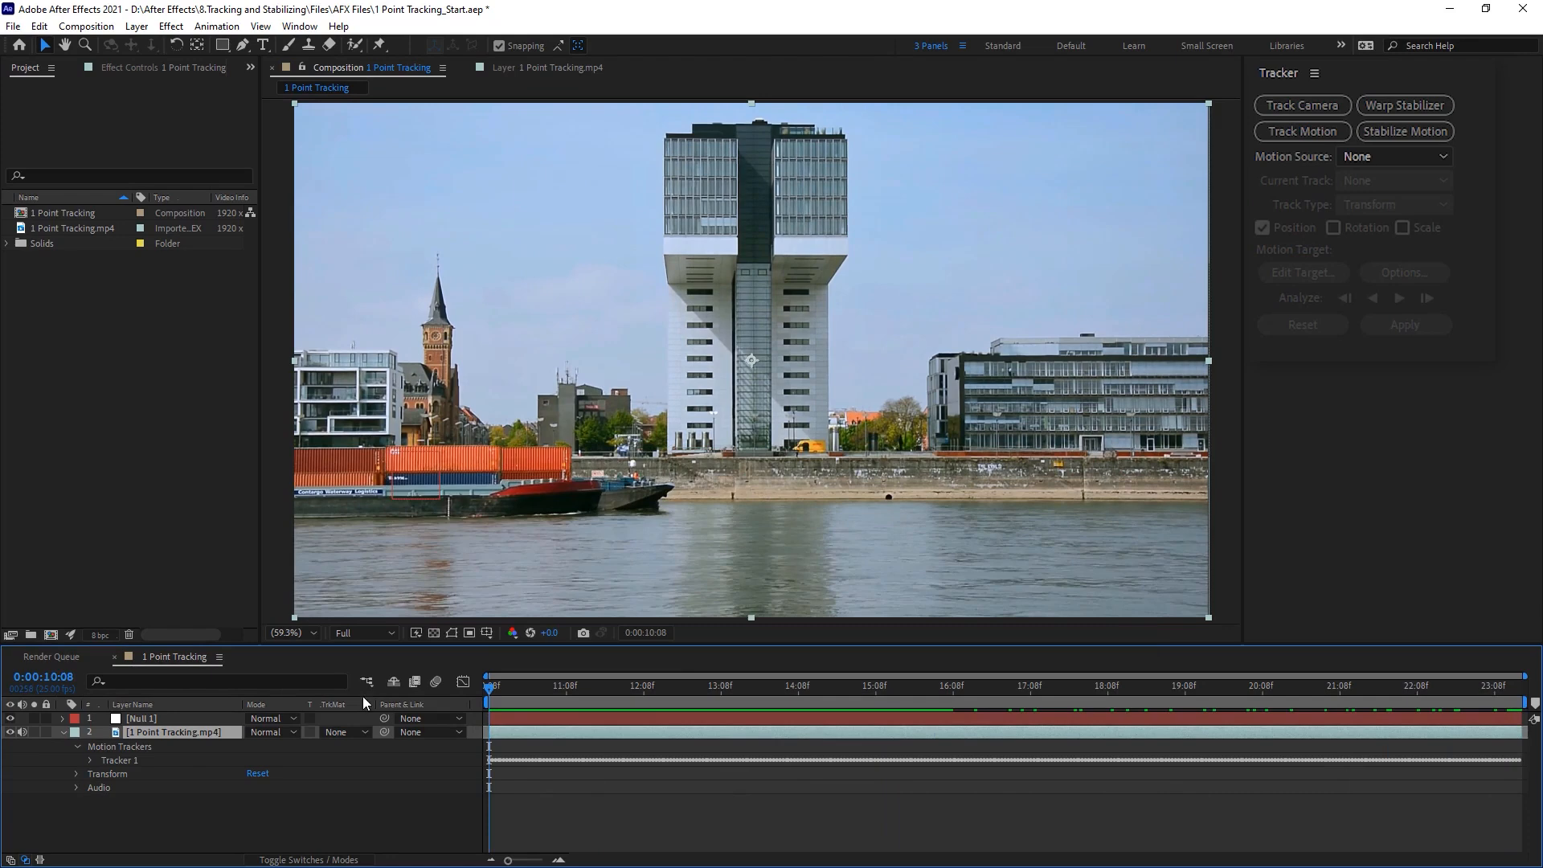
Step: Create a new text layer reading "Tracked" in the composition
right_click(177, 819)
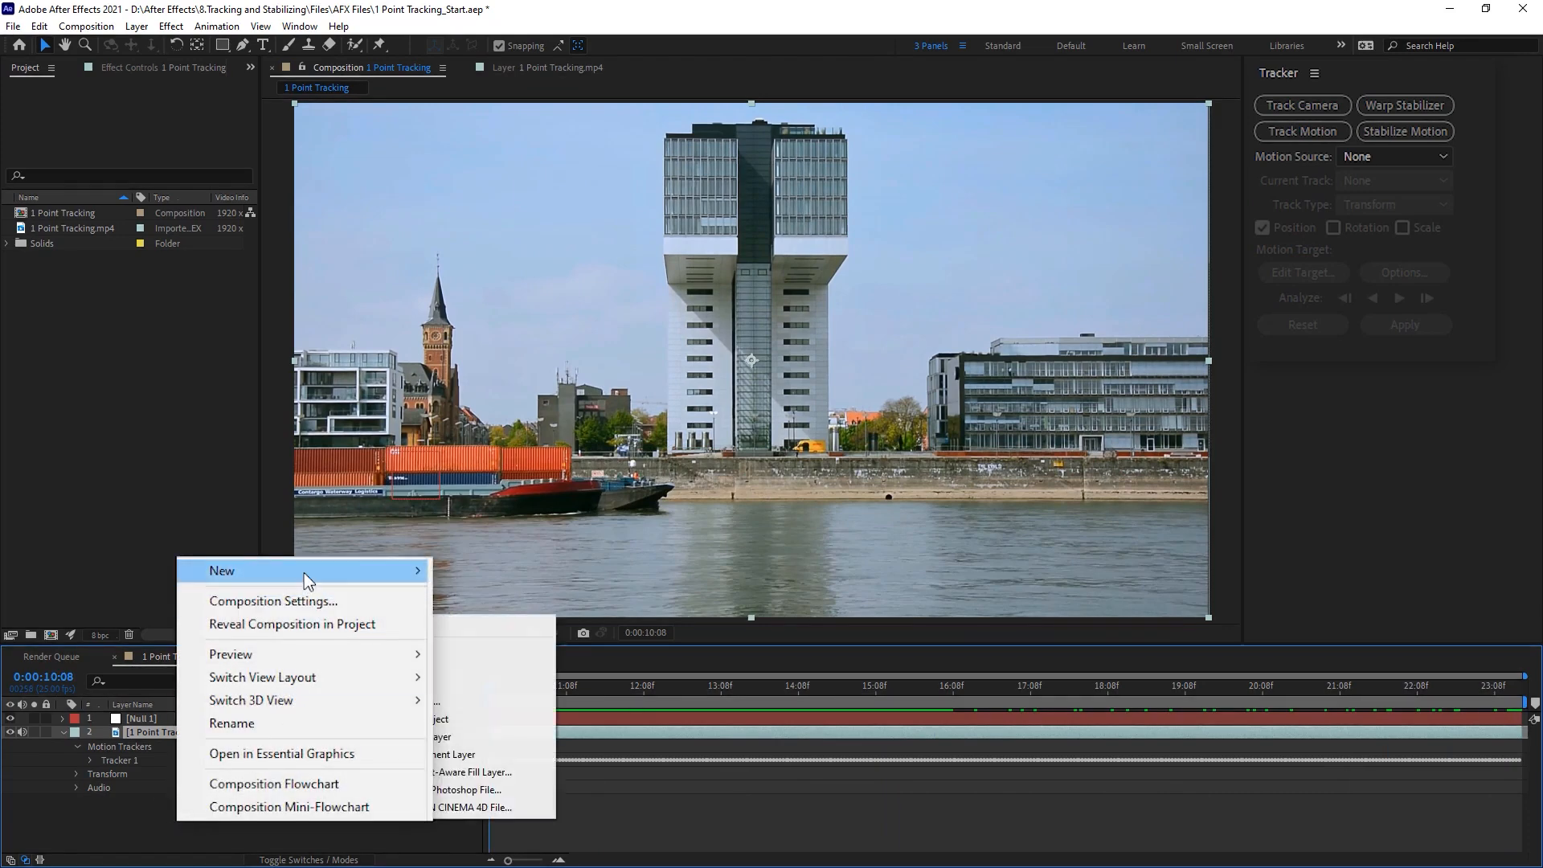
mouse_move(307, 577)
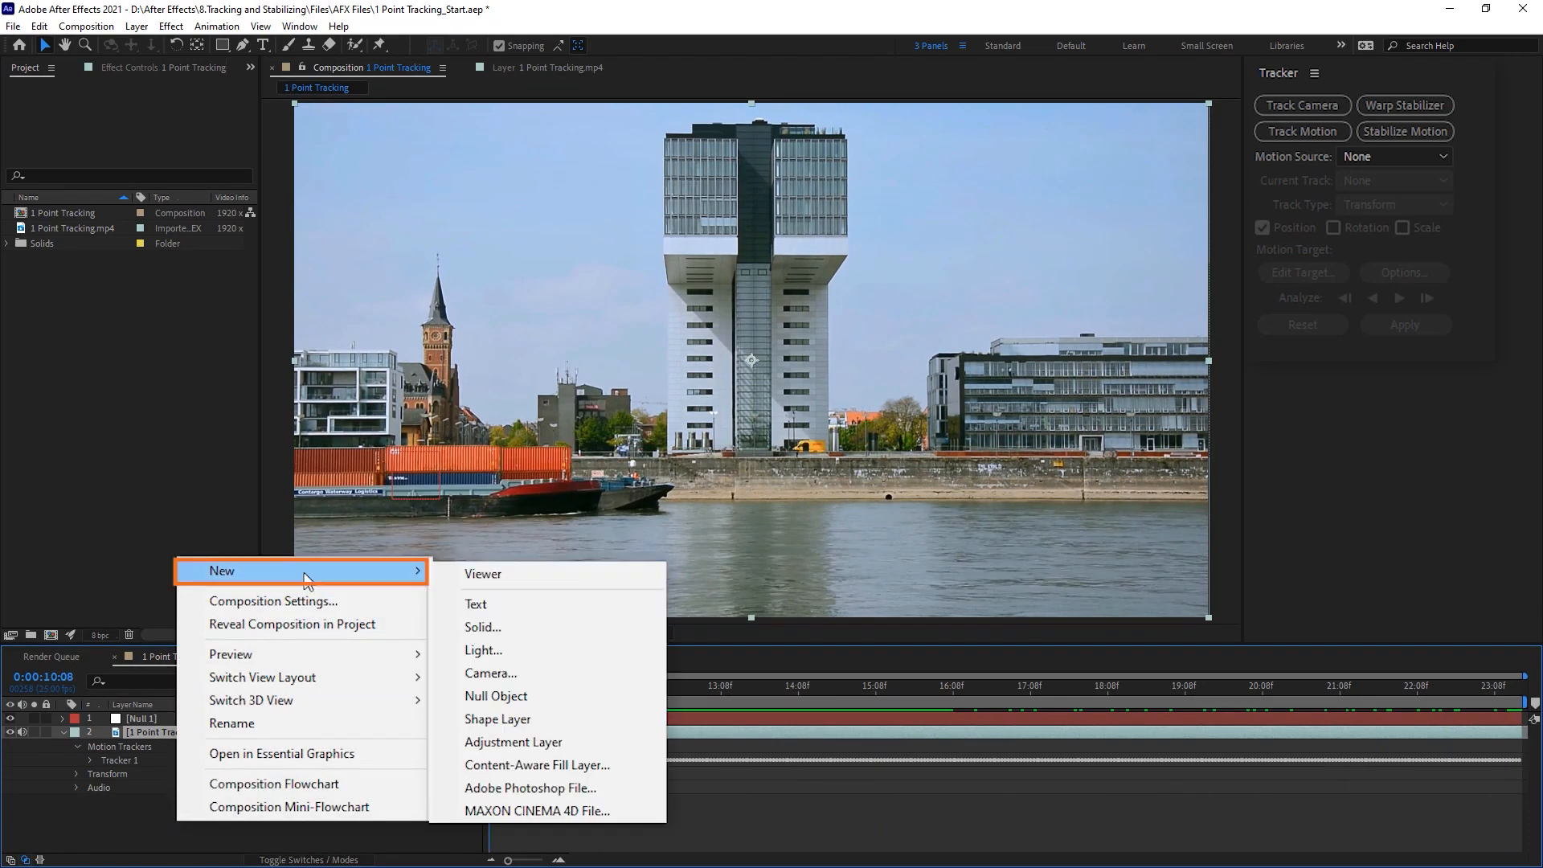
left_click(490, 607)
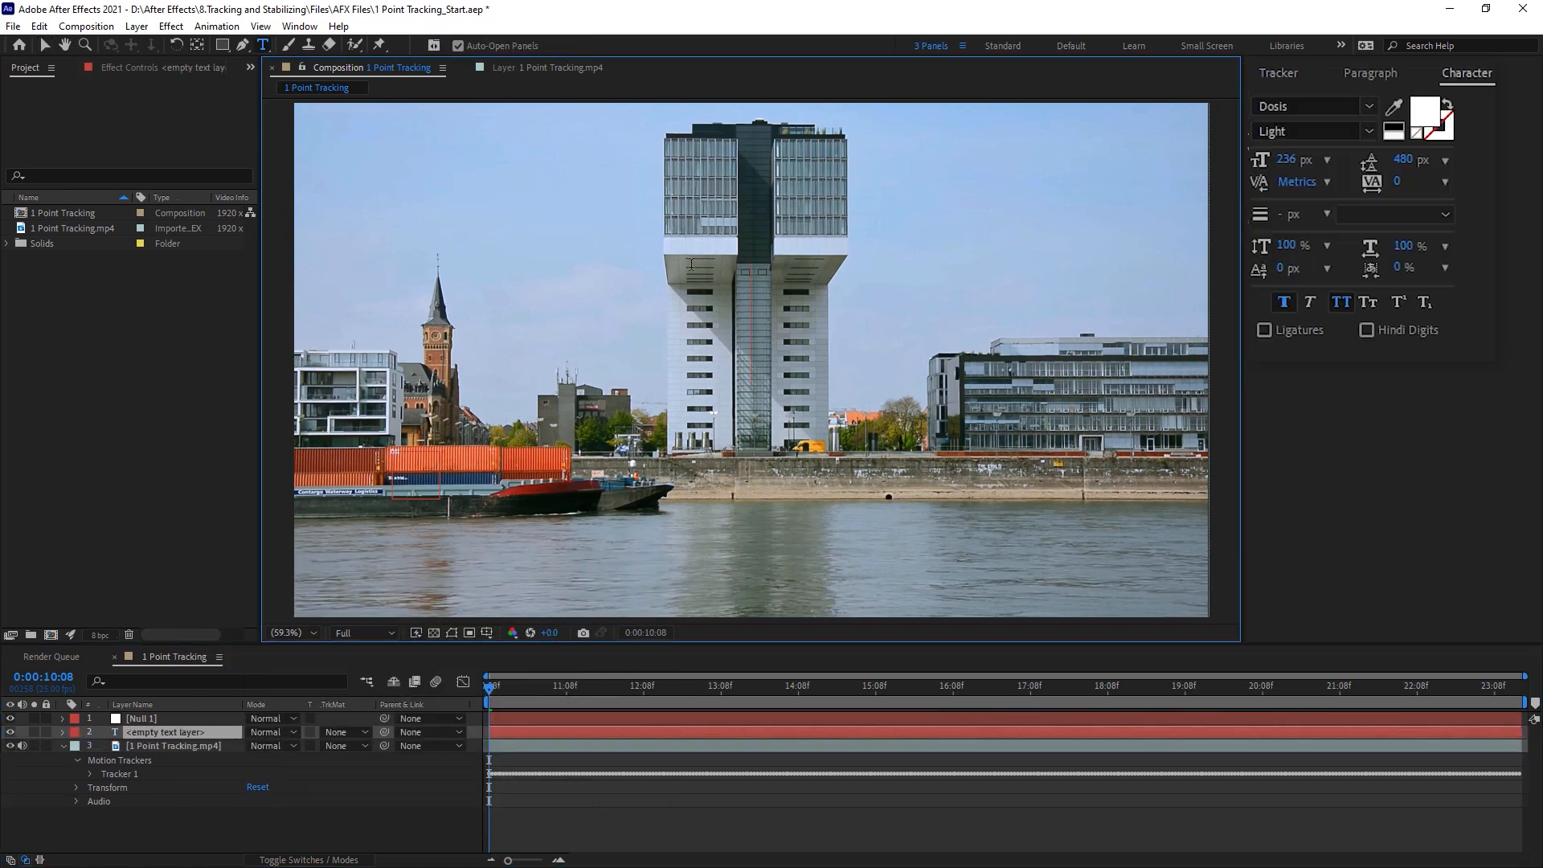
type("Tracked")
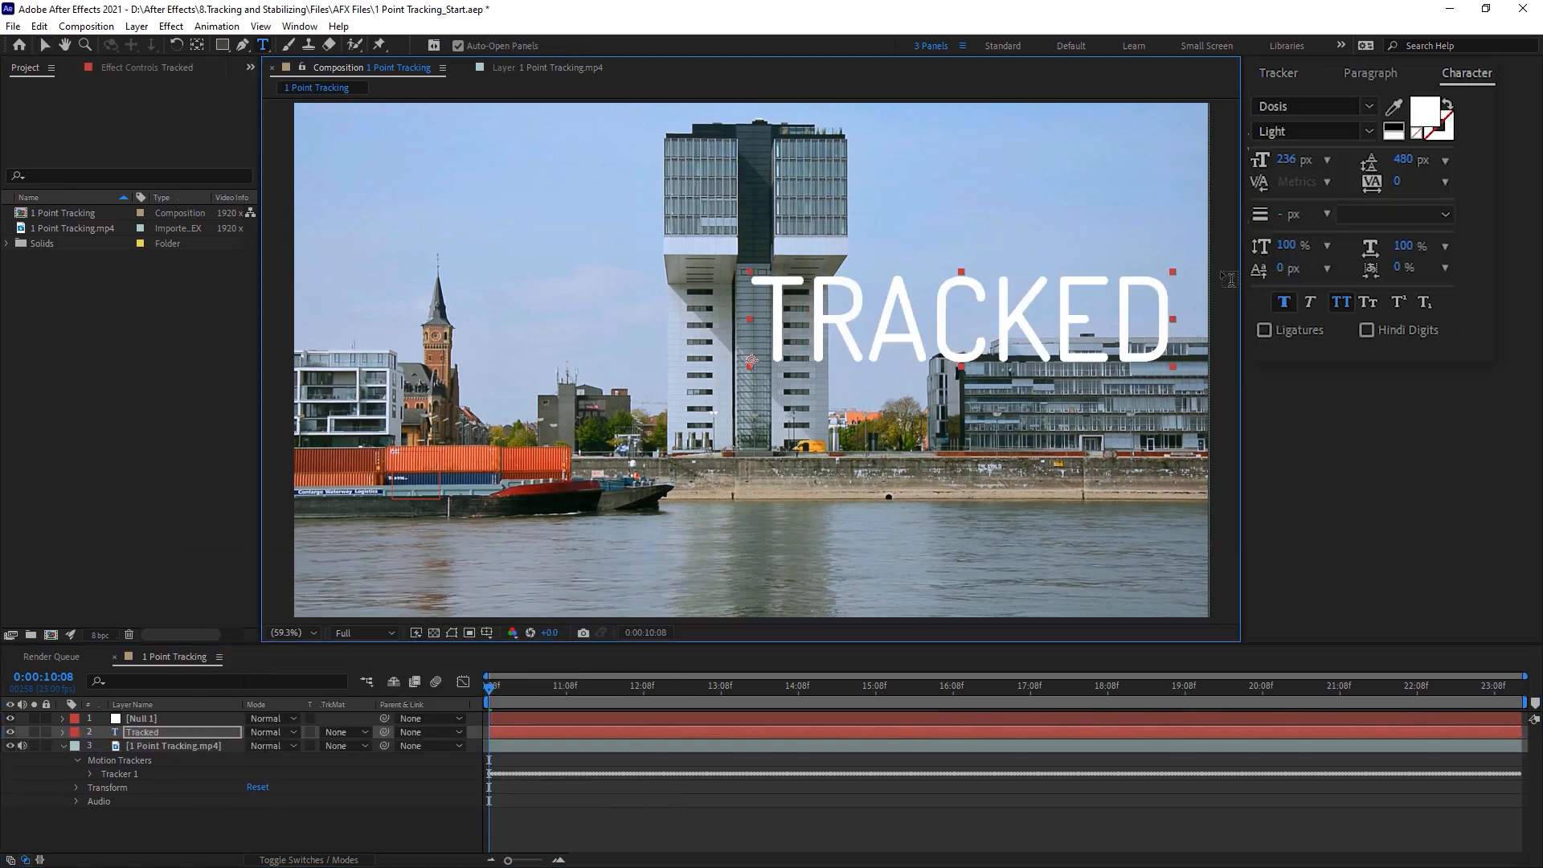
Step: Set the Tracked text's font size to 51 px and position it on the orange container beside its white lettering
left_click_drag(1287, 164, 1057, 165)
key("v")
left_click_drag(810, 359, 452, 467)
scroll(451, 468, "up", 1)
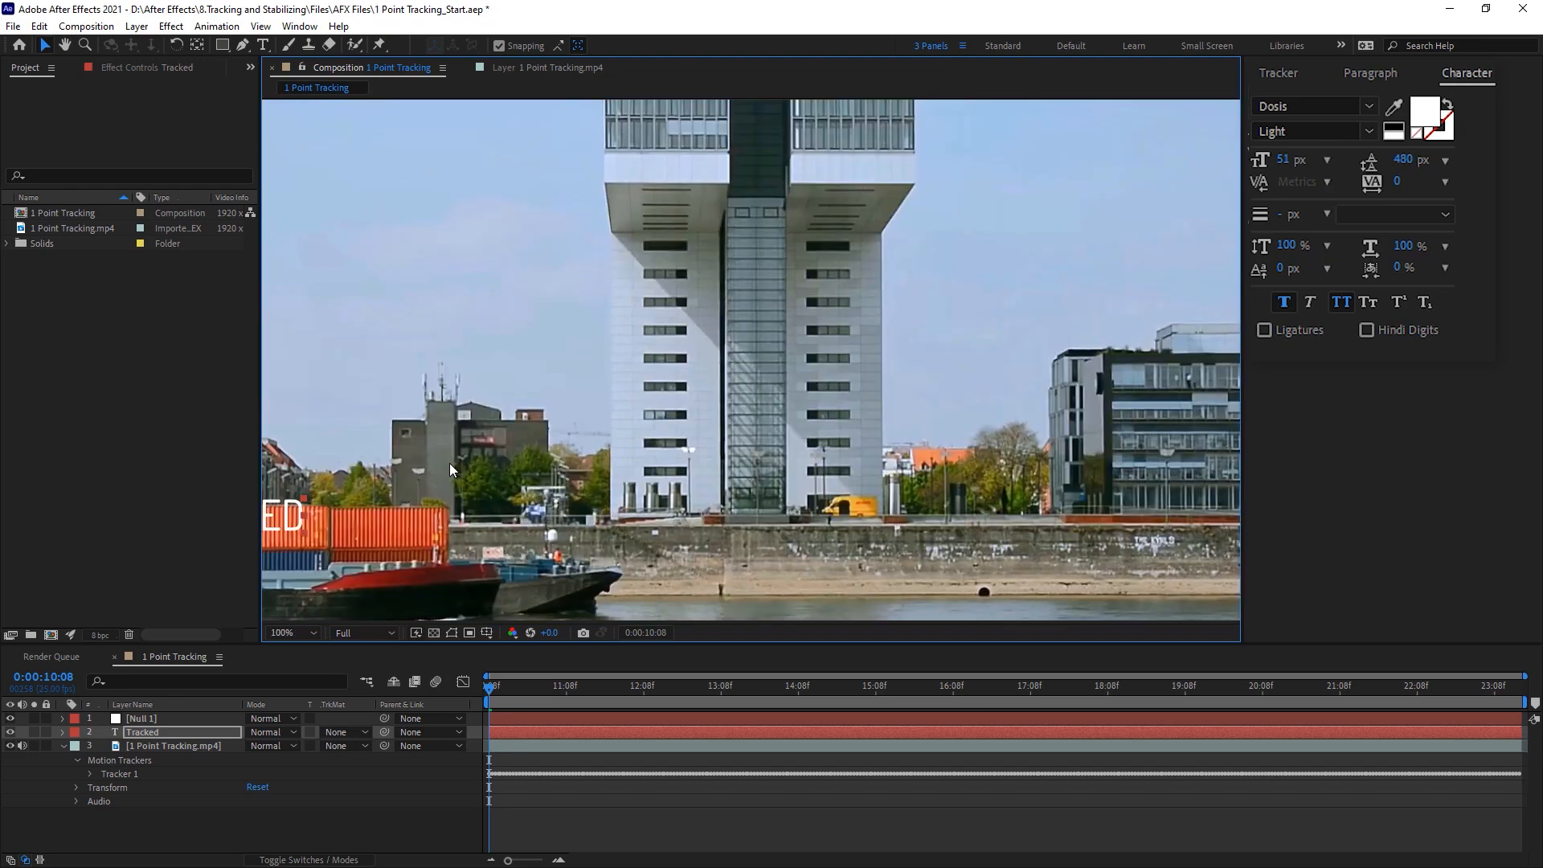
scroll(452, 468, "up", 1)
left_click_drag(726, 408, 941, 403)
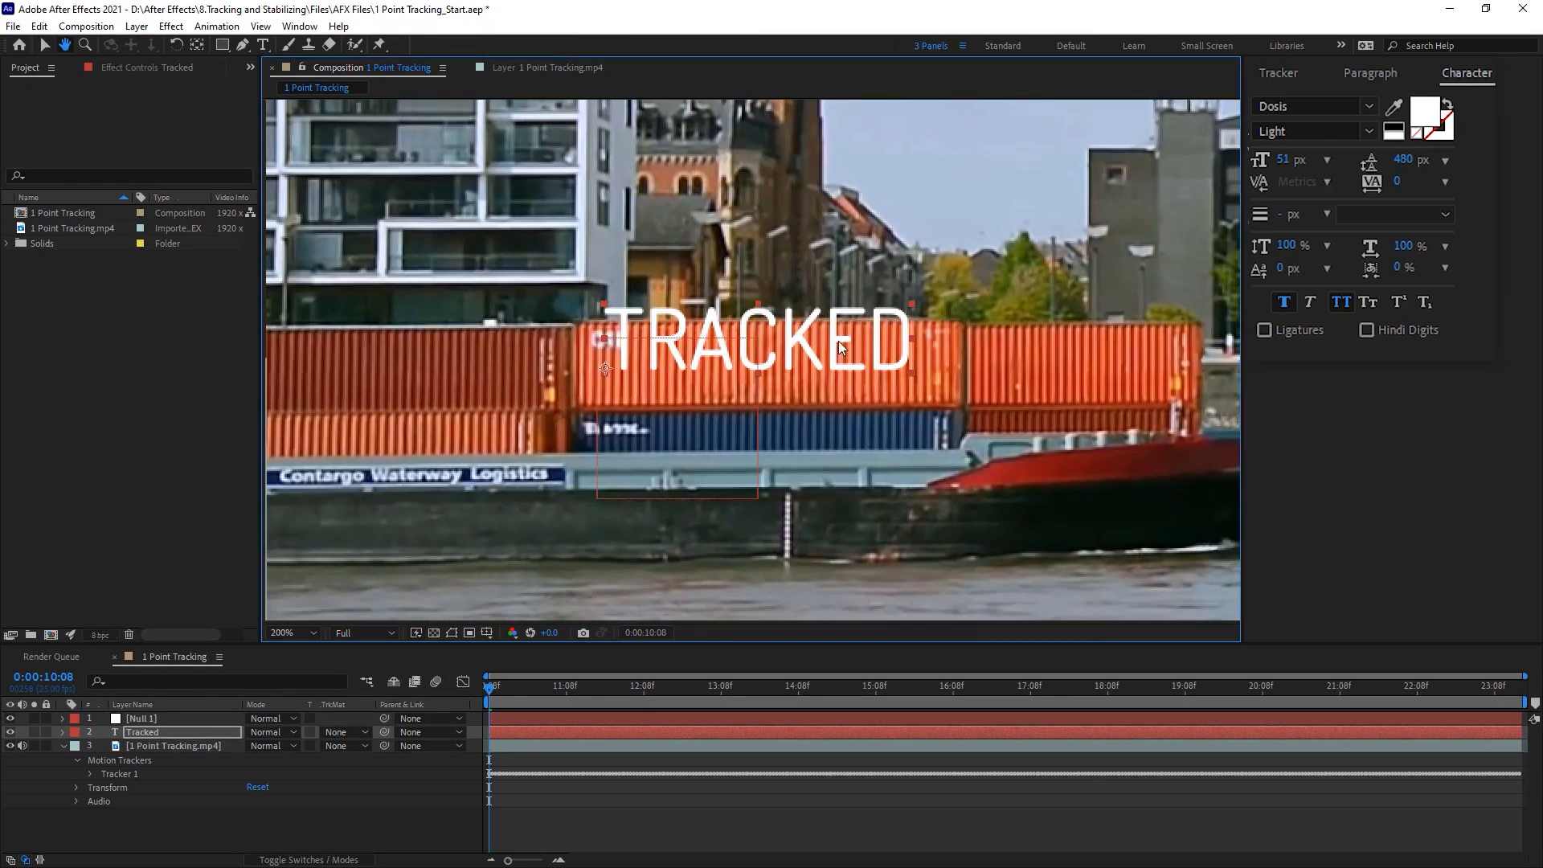
left_click_drag(807, 349, 821, 376)
Step: Slightly lower the opacity of the Tracked text layer so it blends with the container
key("t")
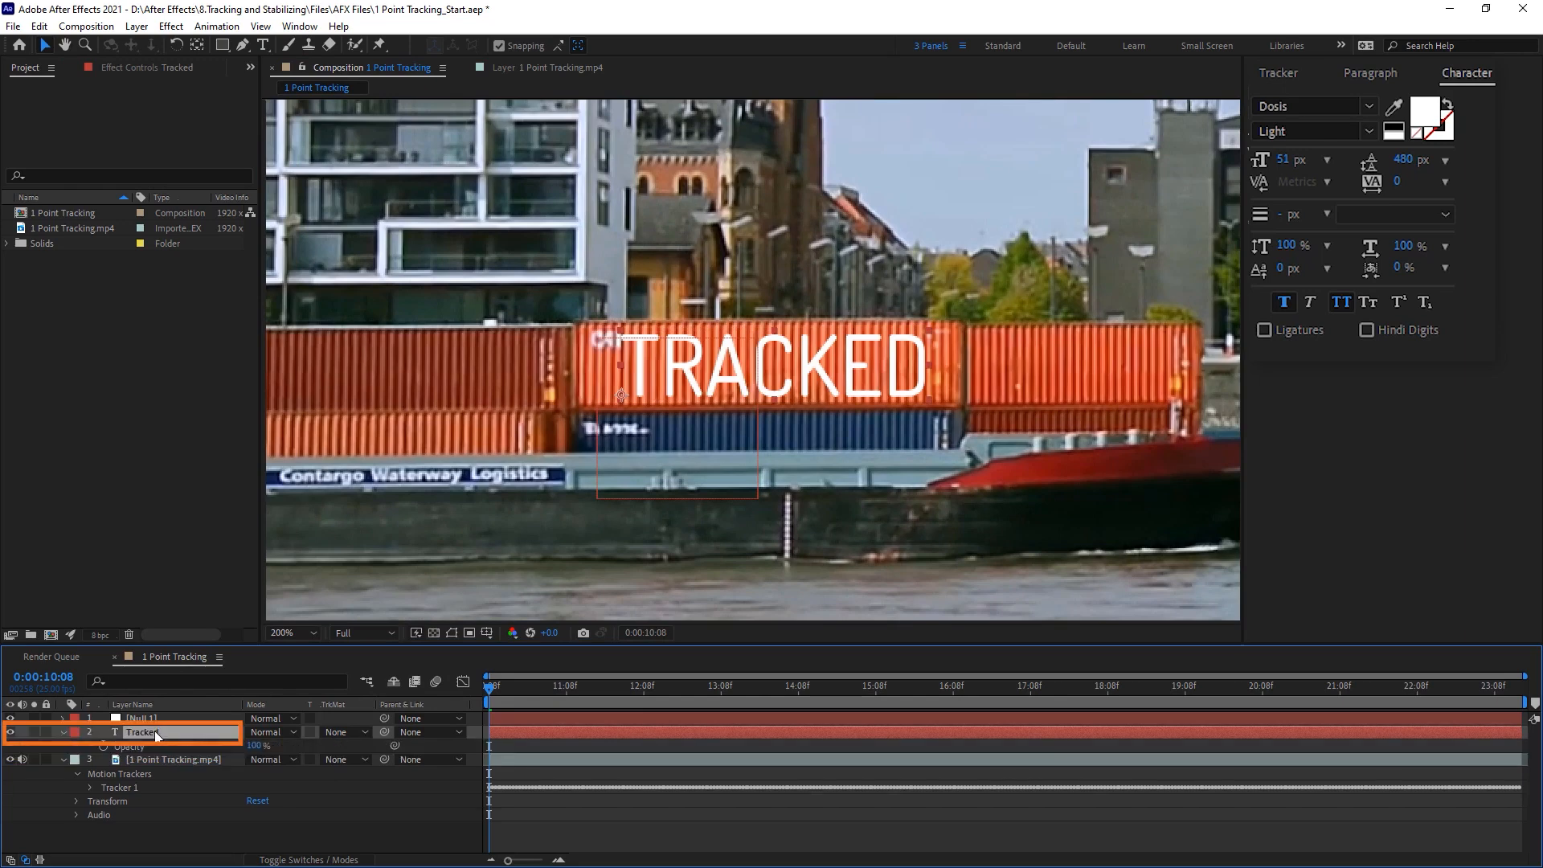
left_click_drag(254, 746, 212, 744)
left_click(267, 815)
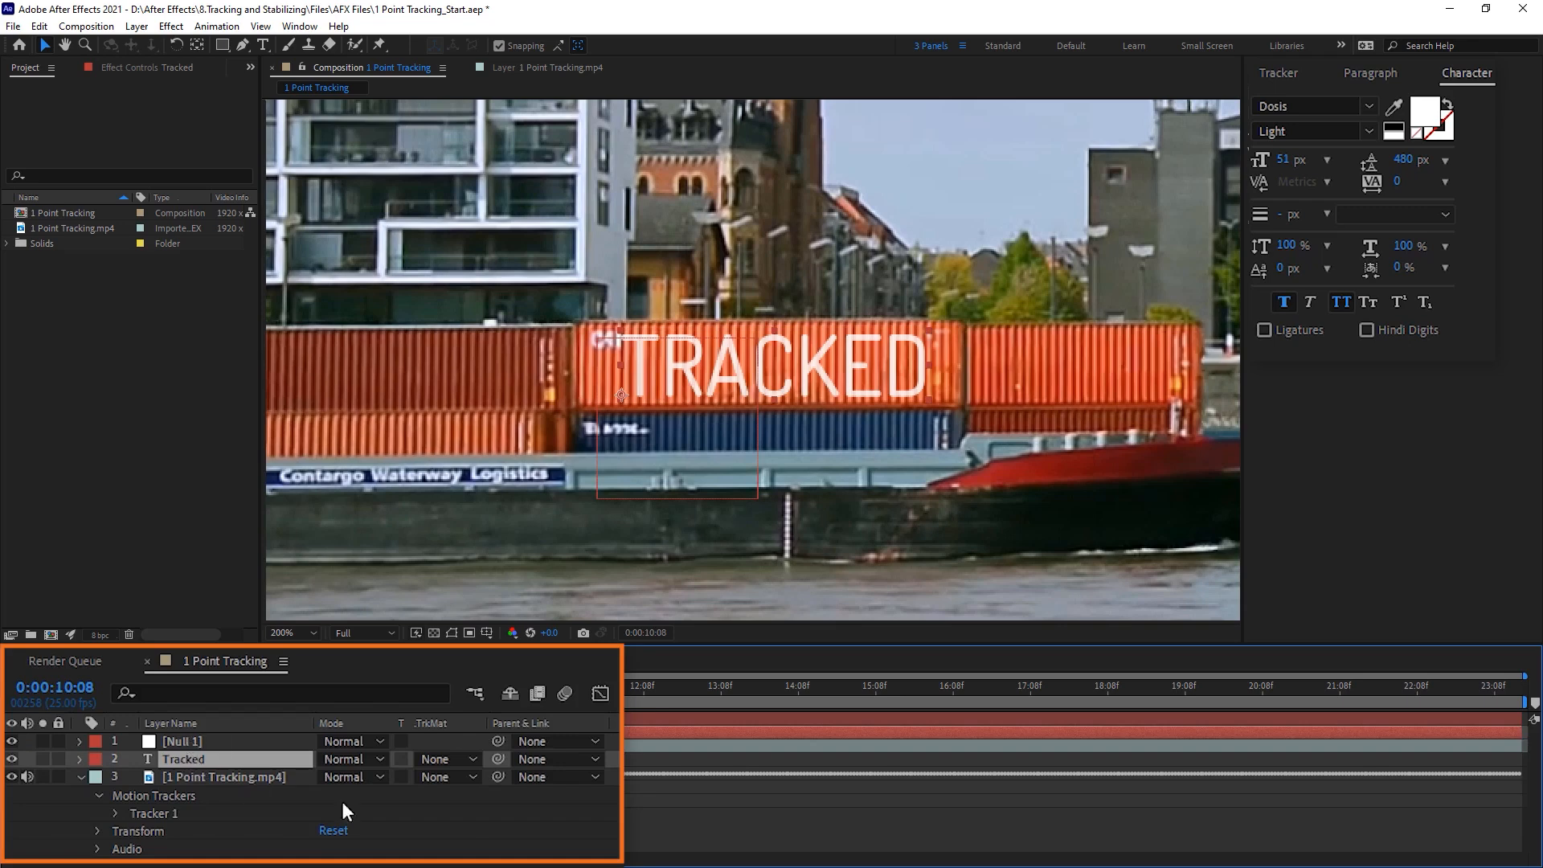
Step: Parent the Tracked text layer to Null 1 and play a preview with the full frame in view
left_click_drag(497, 758, 183, 738)
left_click(291, 632)
left_click(303, 347)
key("space")
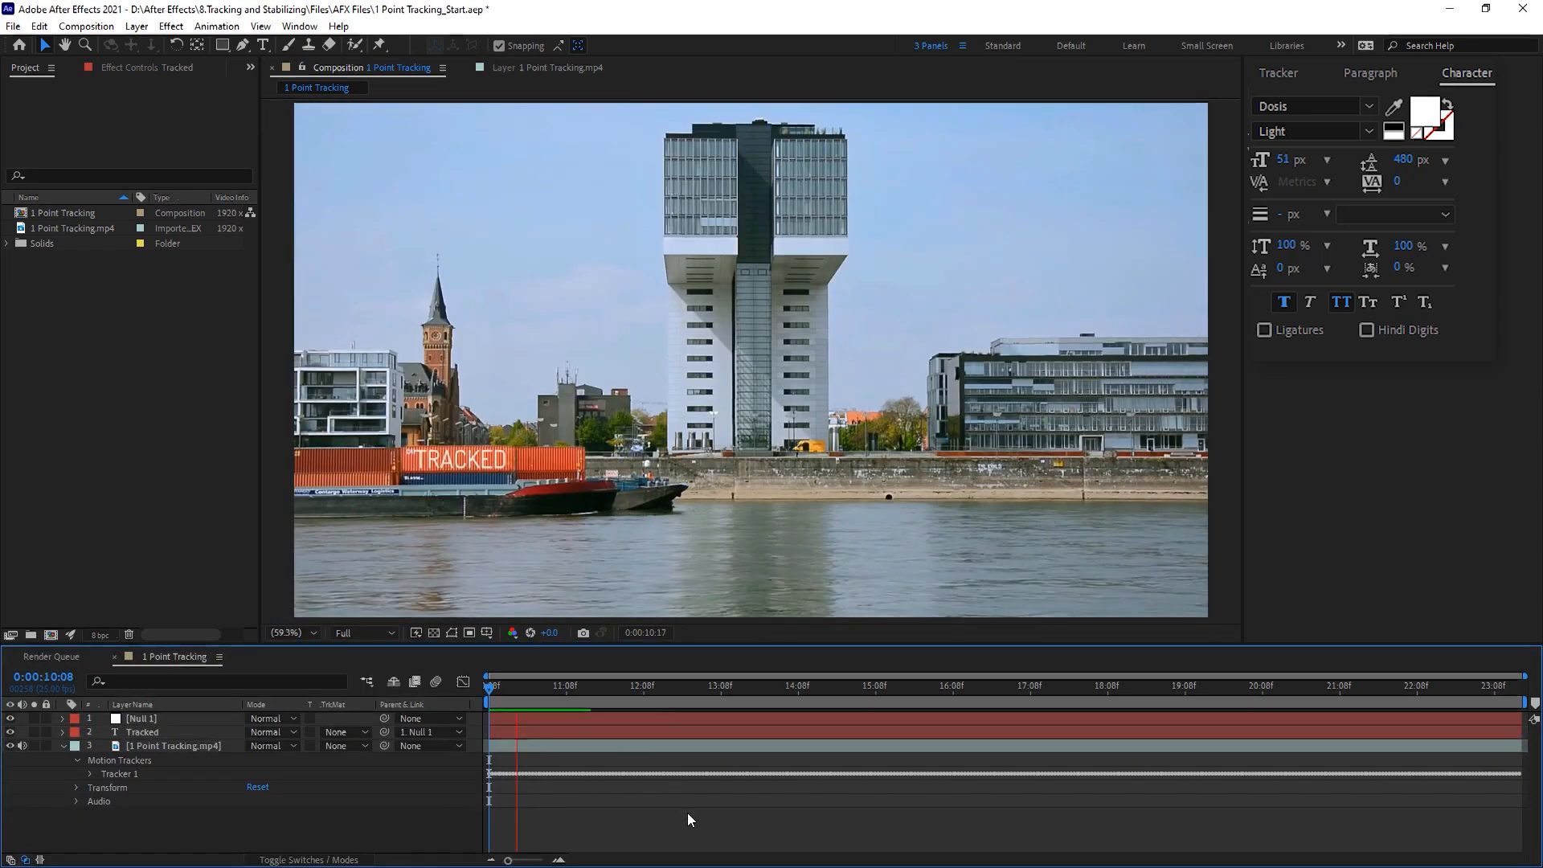